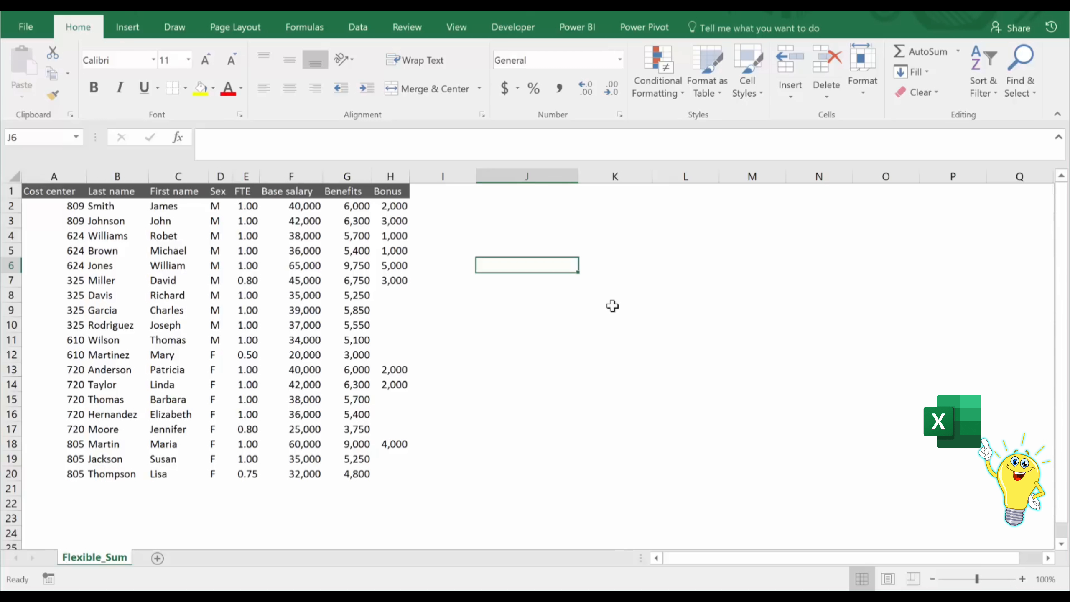
Enter the prompt text "Input Cost Center" in cell J6.
type("Input ")
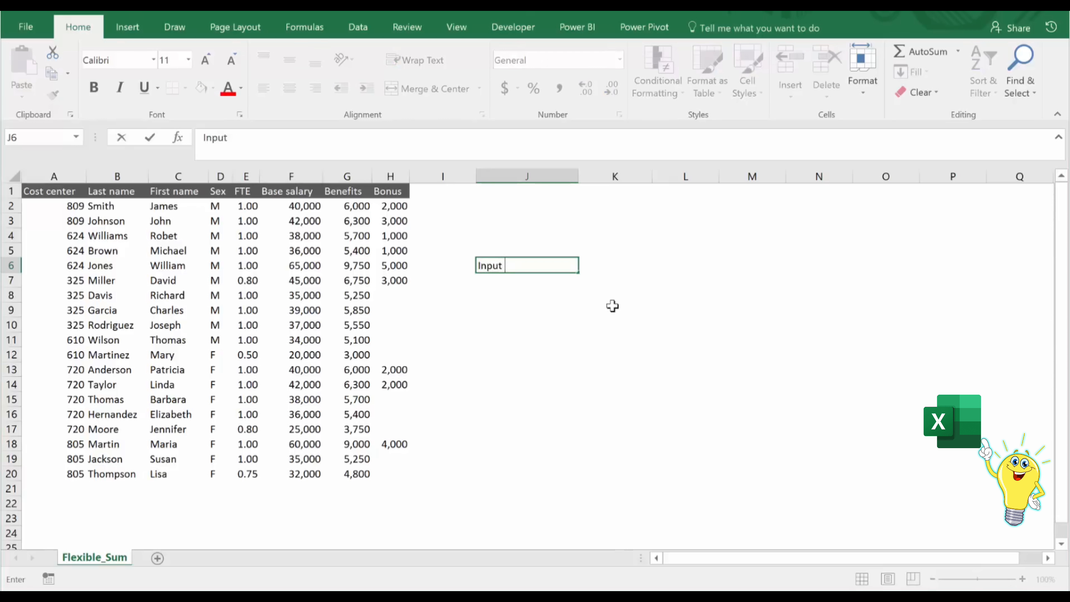
type("Cost Center")
key("ctrl+Return")
Add list data validation to cell K6, using the headers Base salary, Benefits and Bonus (F1:H1) as the source.
key("Right")
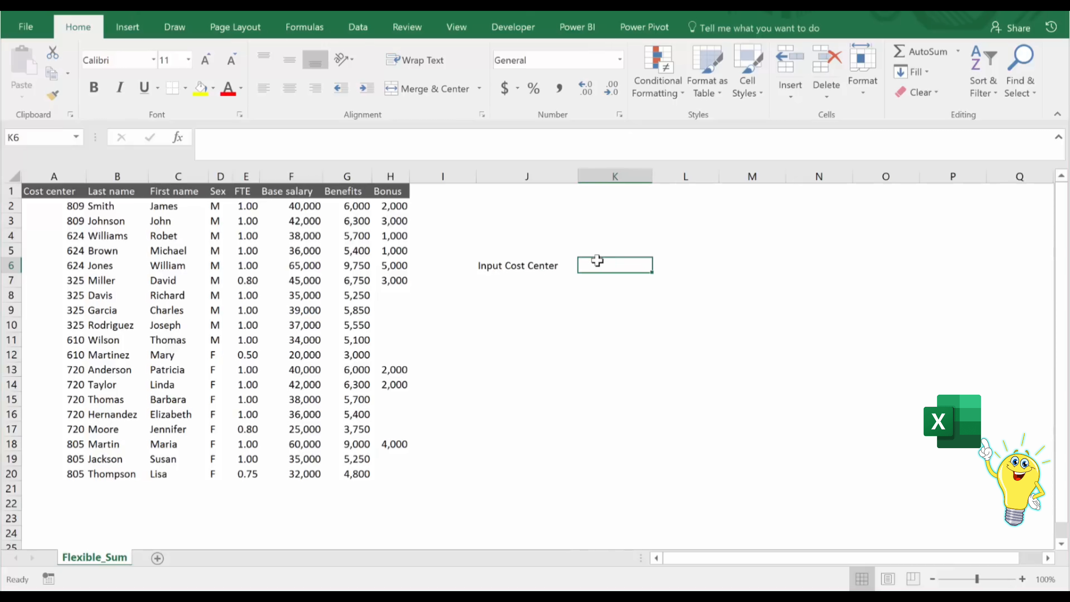
left_click(358, 27)
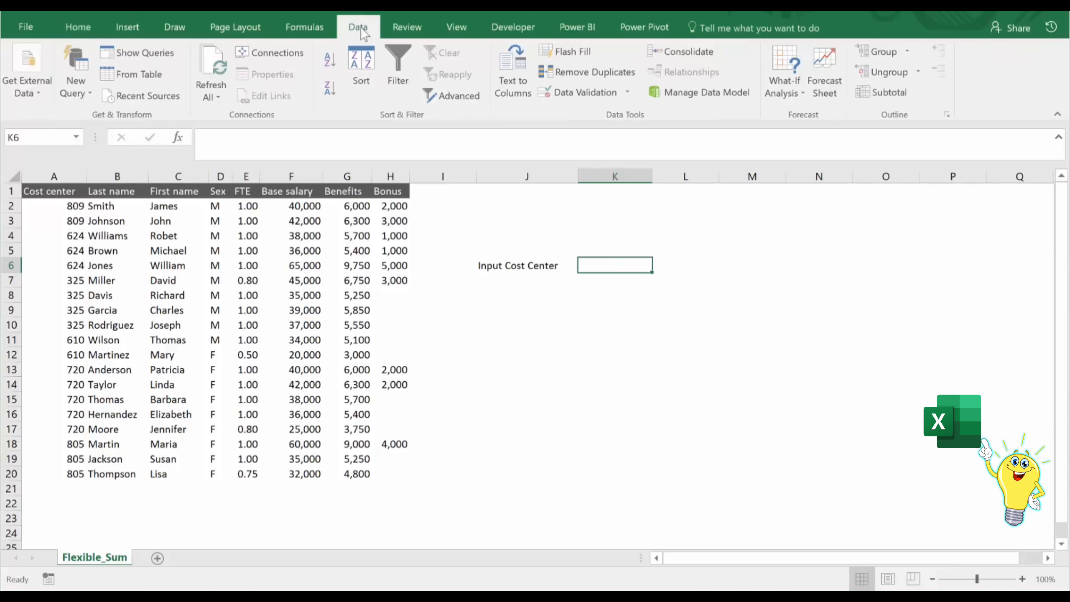
left_click(590, 96)
left_click(659, 326)
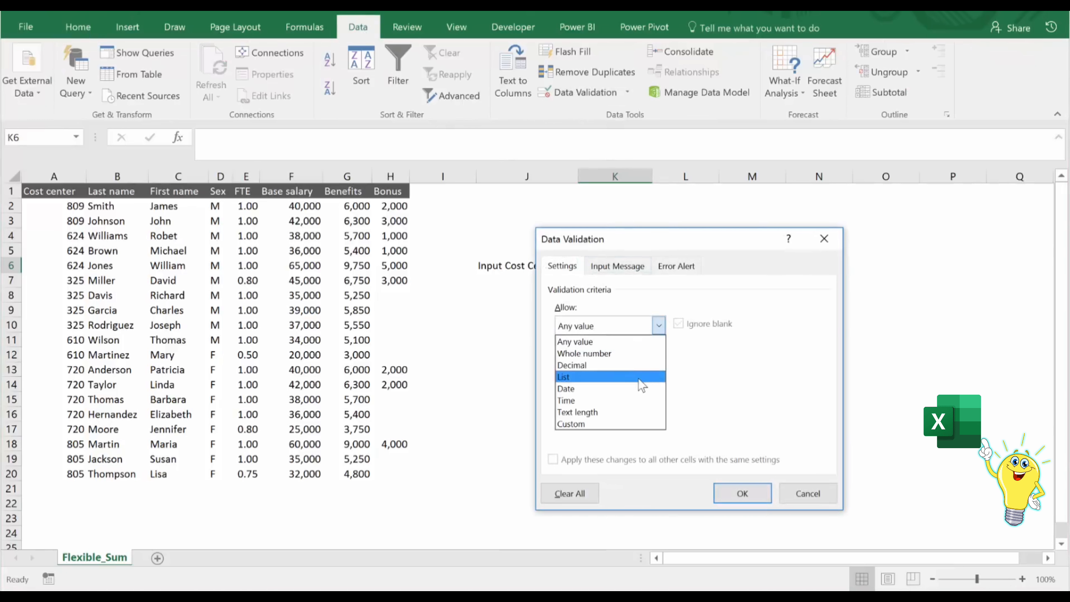
left_click(581, 373)
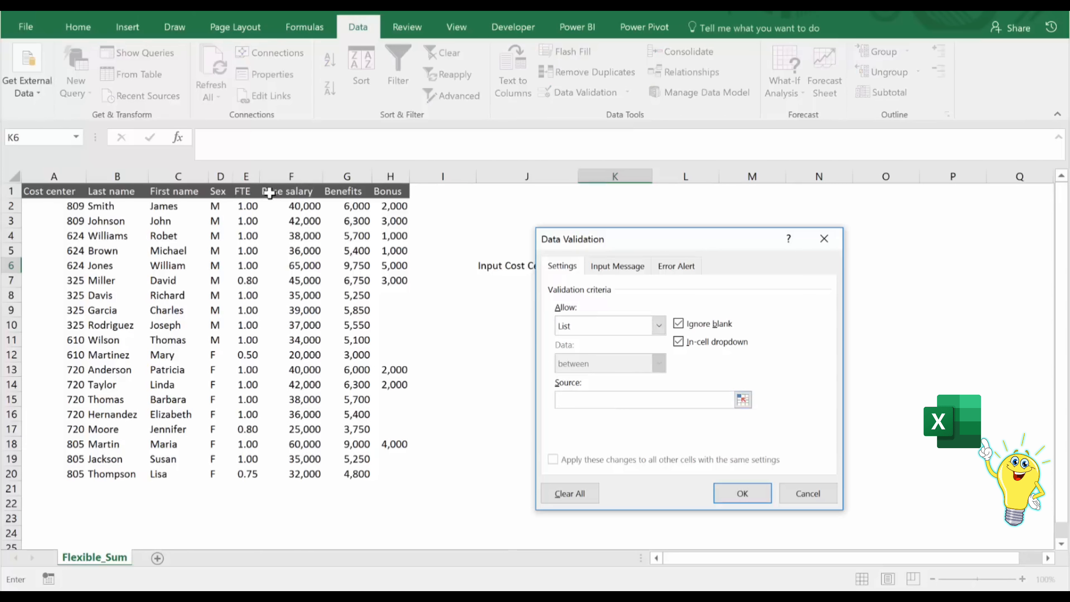
left_click_drag(272, 194, 387, 200)
left_click(733, 493)
Choose Base salary from the drop-down list in cell K6.
left_click(658, 265)
left_click(653, 279)
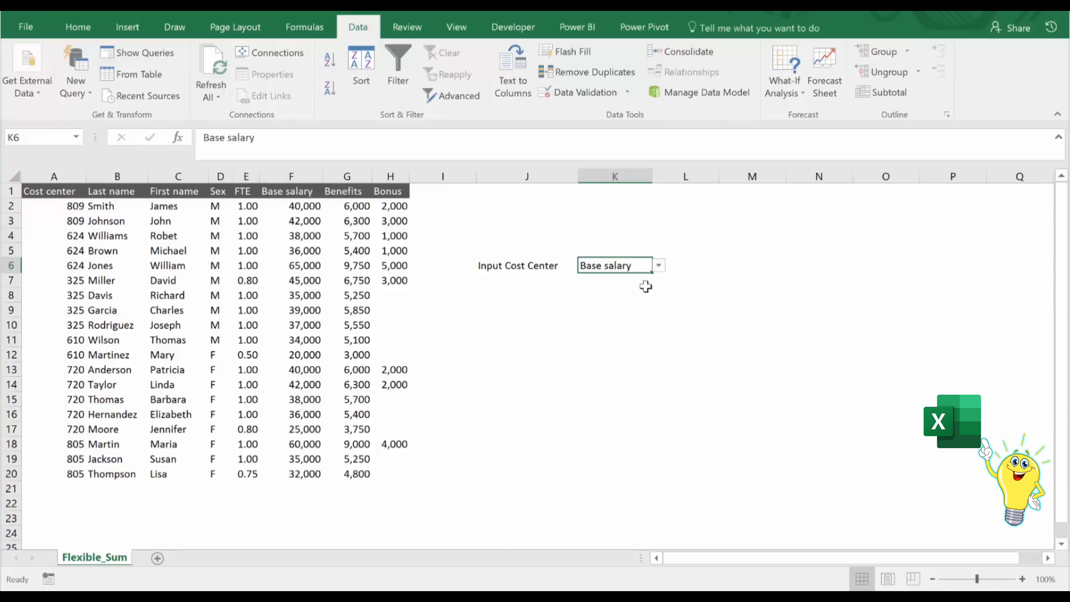
left_click(686, 264)
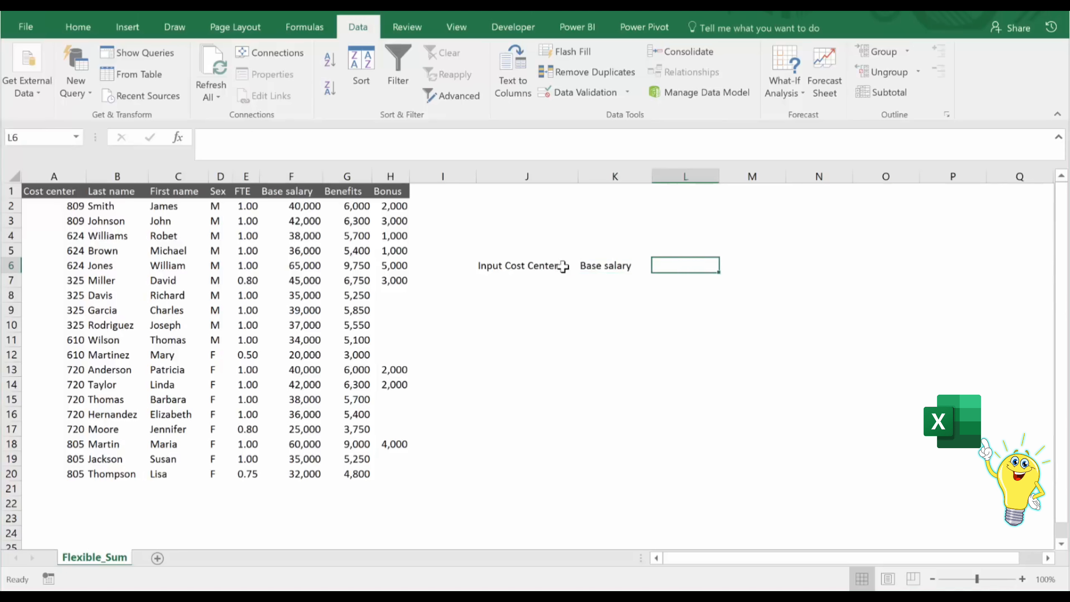
Examine the input cells and the base salaries of cost centers 809 and 624, plus the bonuses of 624.
left_click(594, 269)
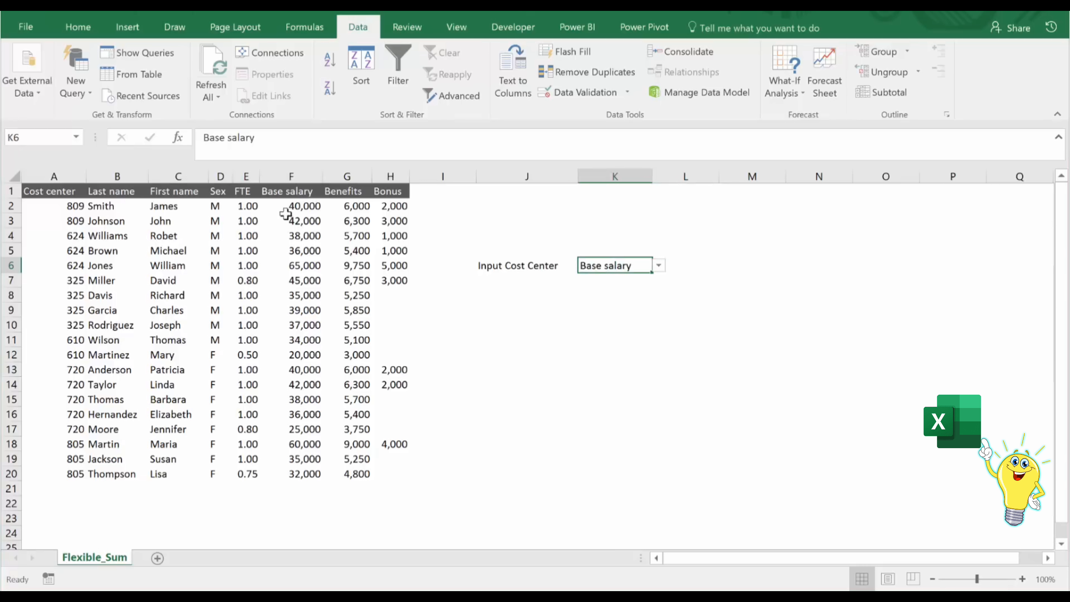
left_click(512, 267)
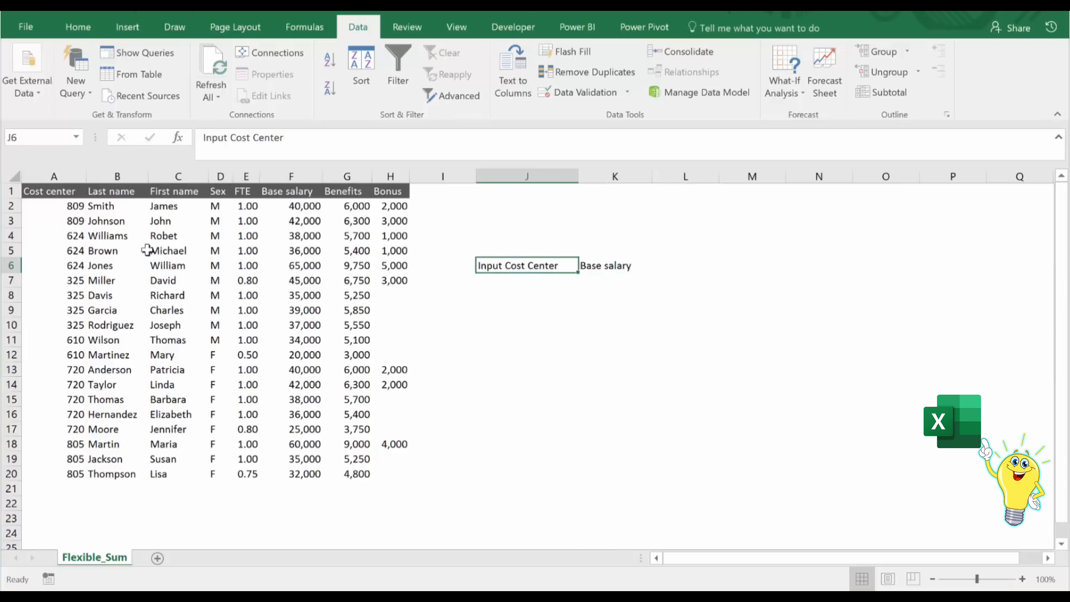
left_click_drag(303, 204, 301, 220)
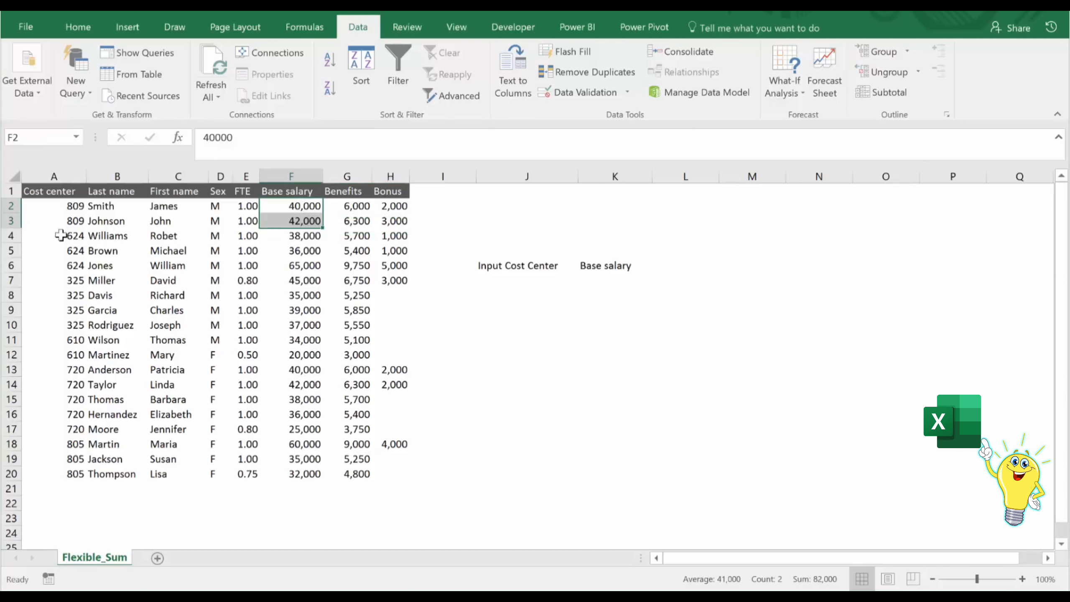
left_click_drag(289, 239, 296, 269)
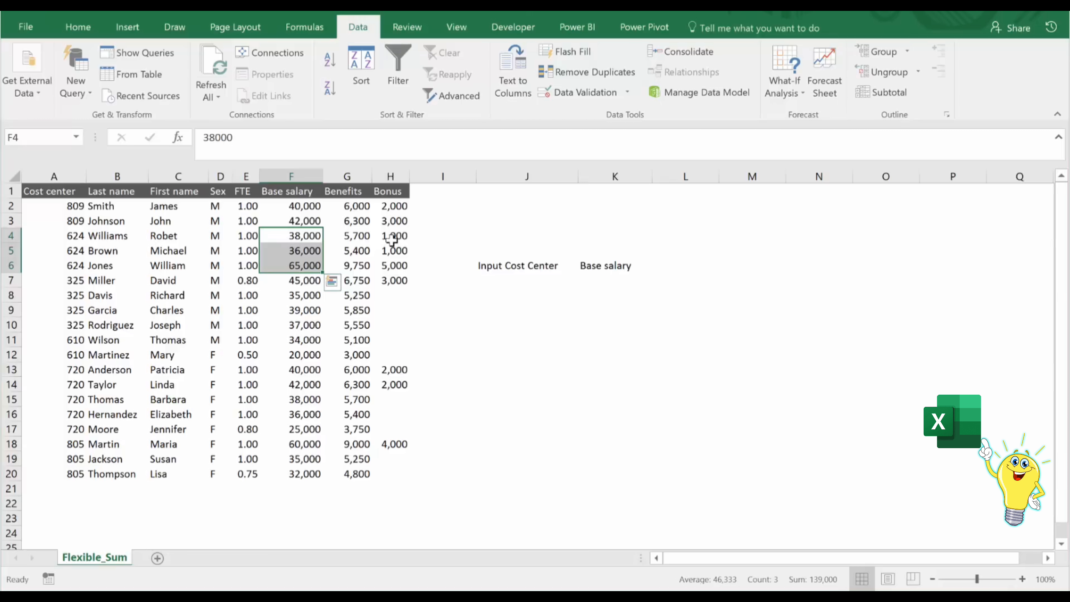
left_click_drag(394, 235, 395, 260)
Start formatting cell J6 with a thick dark gray top border.
left_click(488, 264)
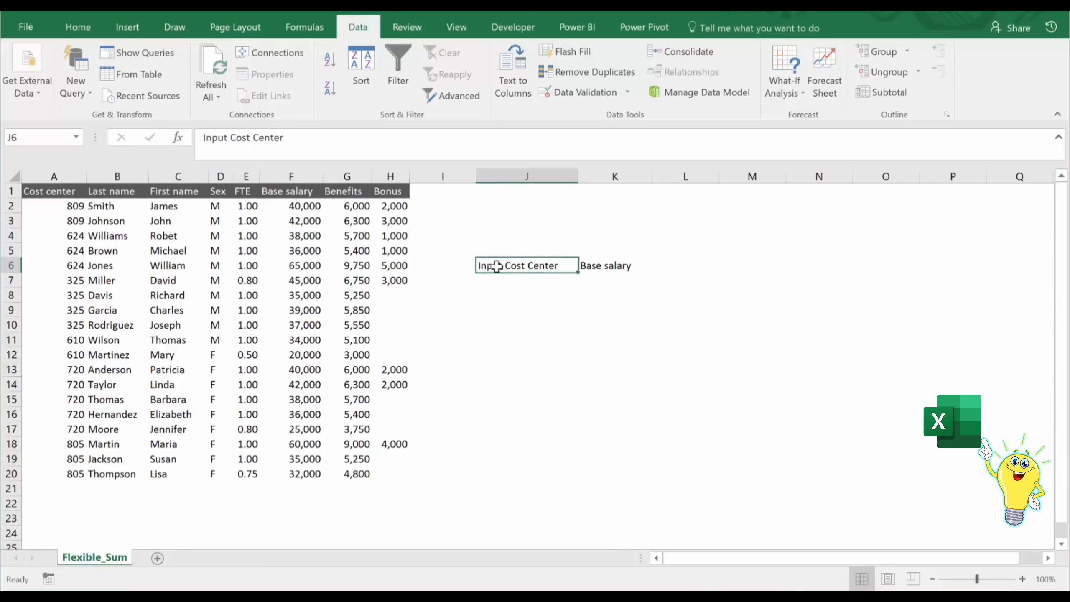
key("ctrl+1")
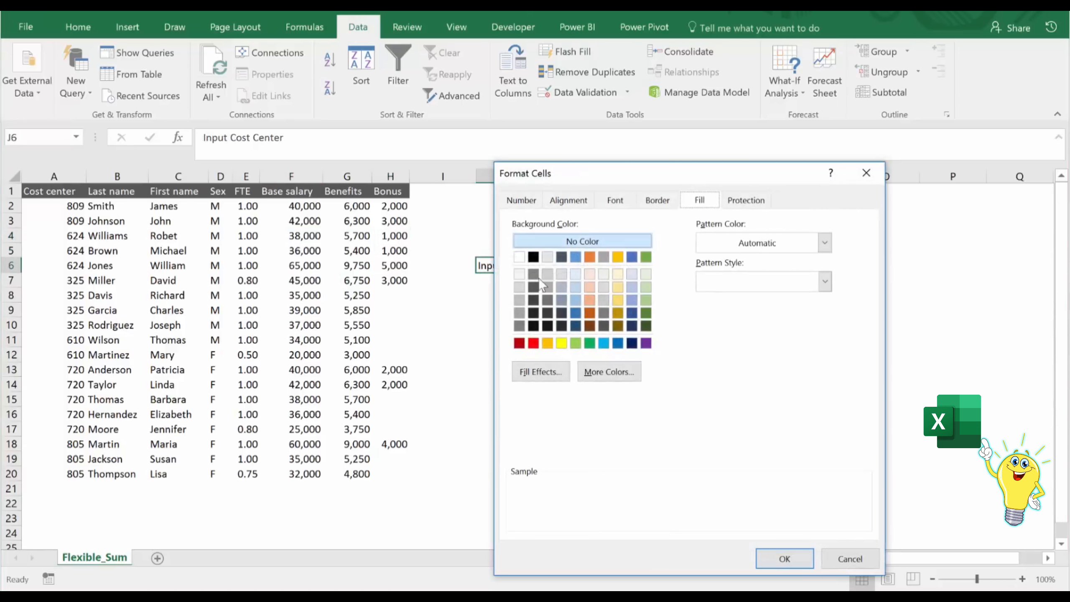
left_click(658, 200)
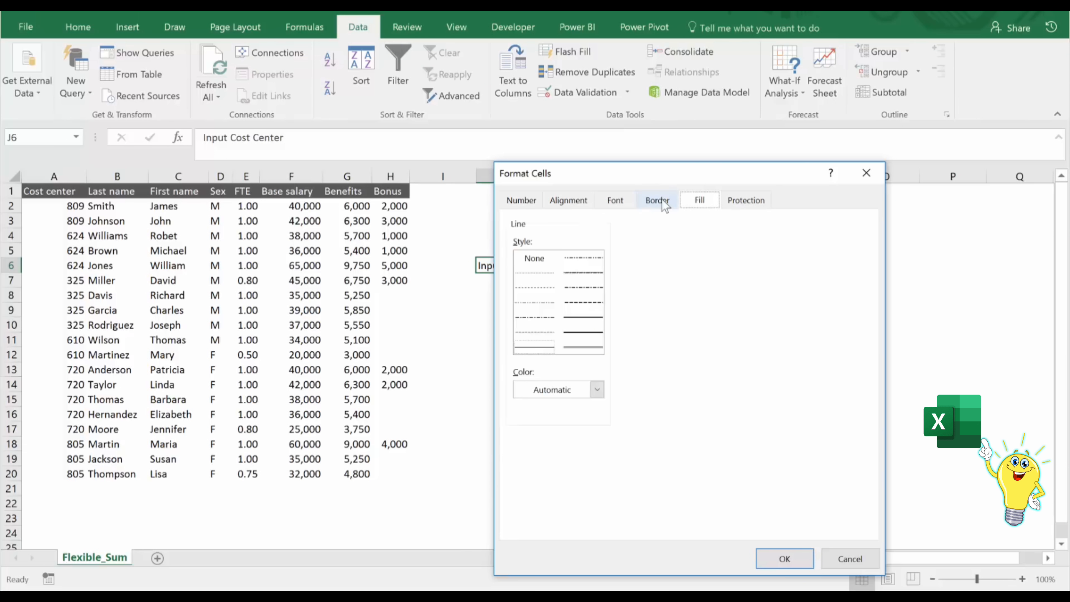
left_click(597, 391)
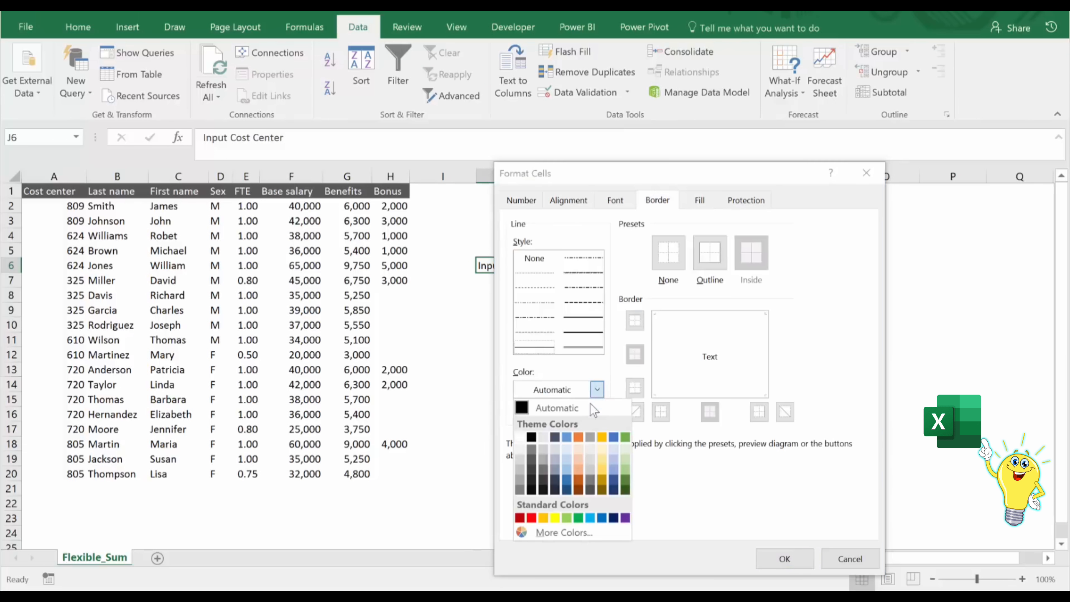
left_click(522, 489)
left_click(582, 336)
left_click(635, 323)
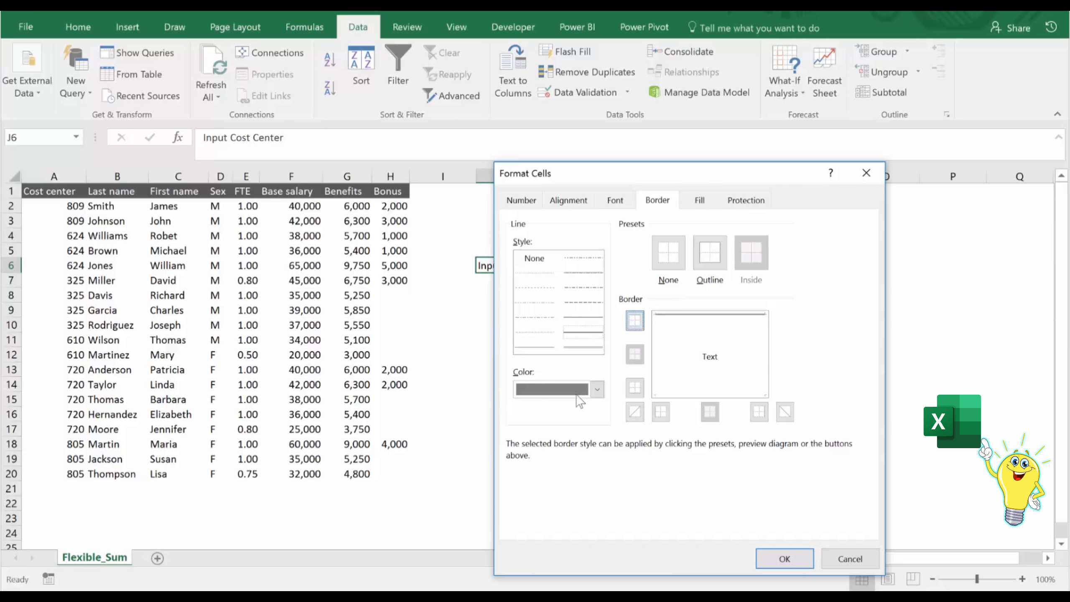
Add a thick left border to J6 in a lighter gray.
left_click(597, 389)
left_click(519, 469)
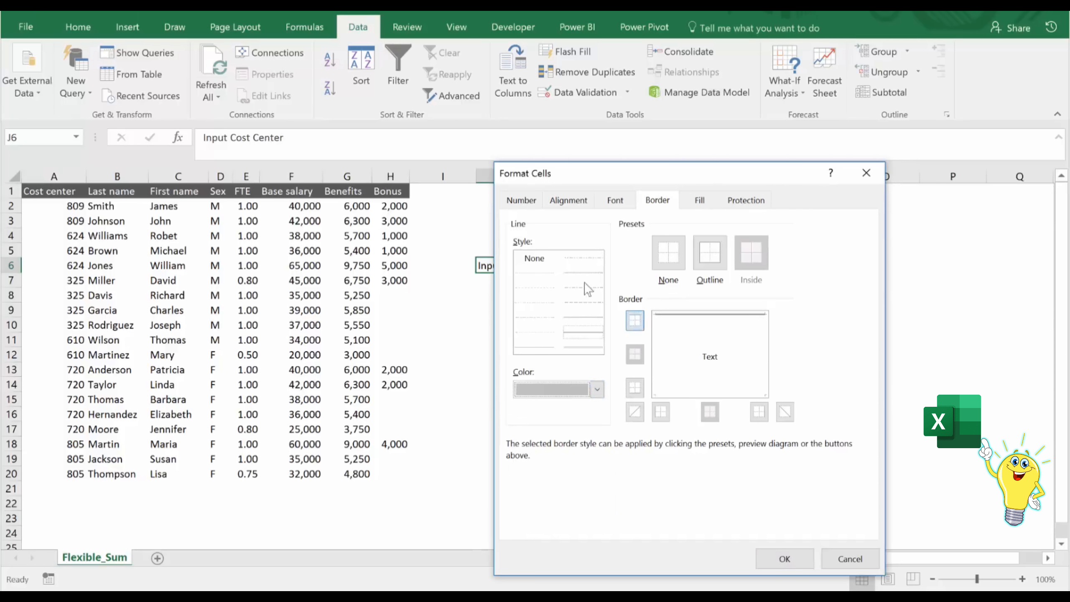
left_click(583, 319)
left_click(660, 366)
left_click(602, 334)
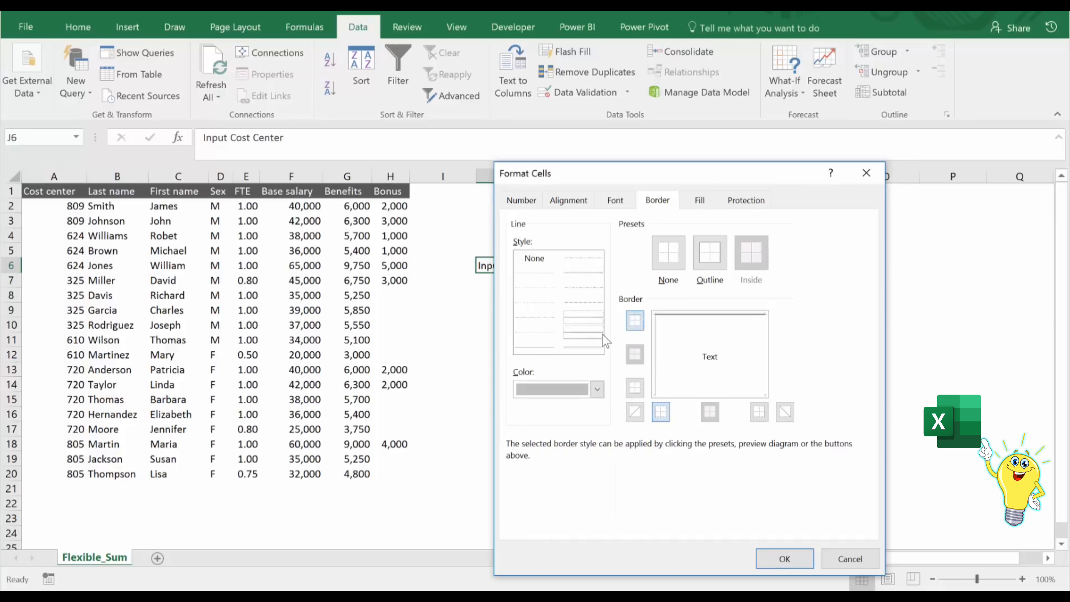
left_click(659, 353)
Add thin, very light gray bottom and right borders to J6 and apply the formatting.
left_click(552, 352)
left_click(594, 390)
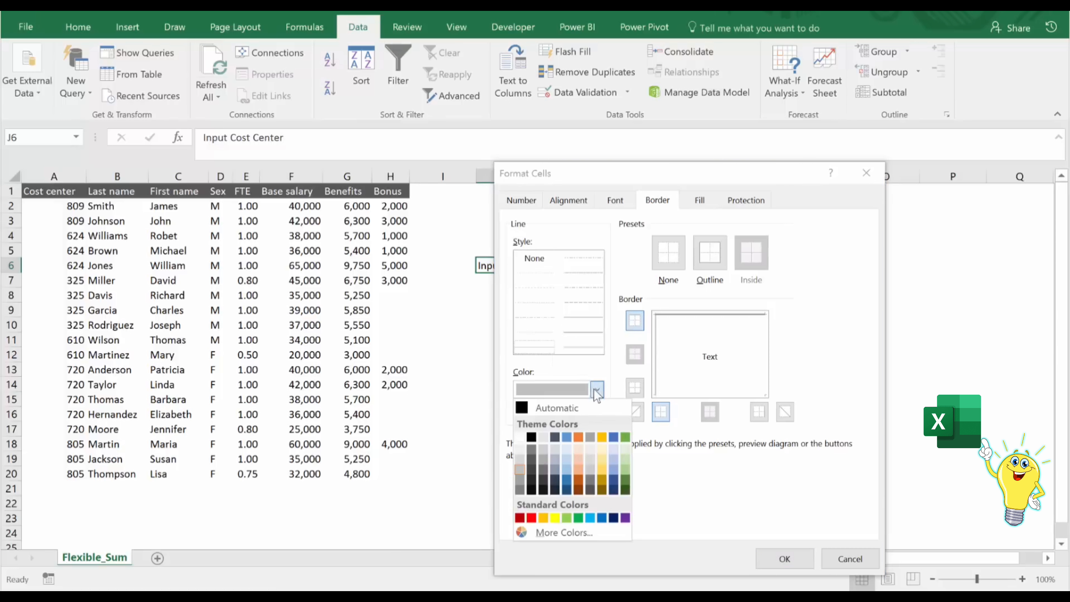
left_click(521, 449)
left_click(687, 398)
left_click(766, 374)
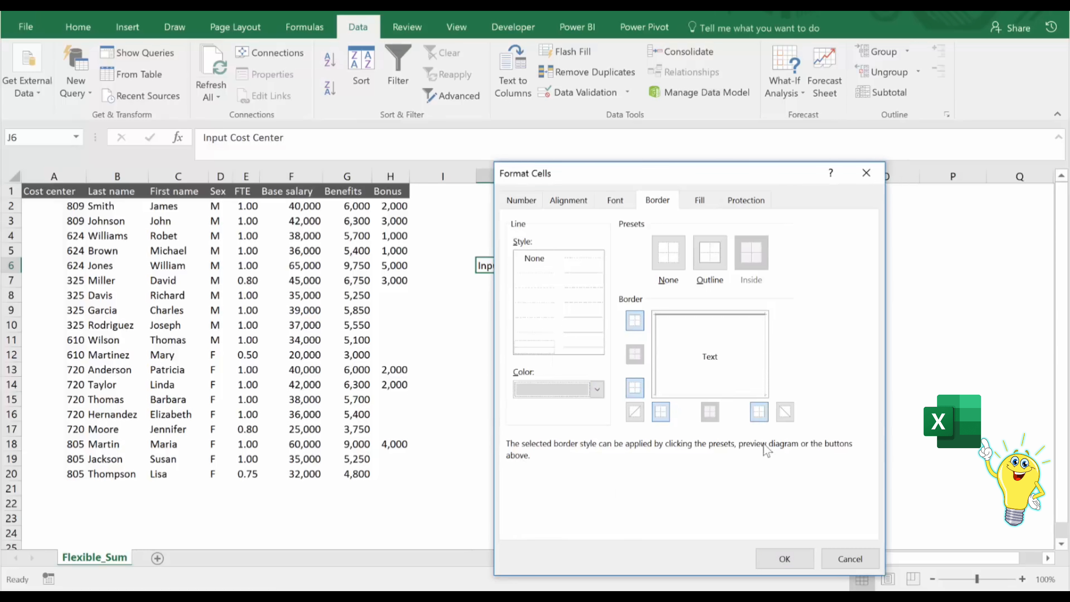
left_click(785, 558)
left_click(595, 311)
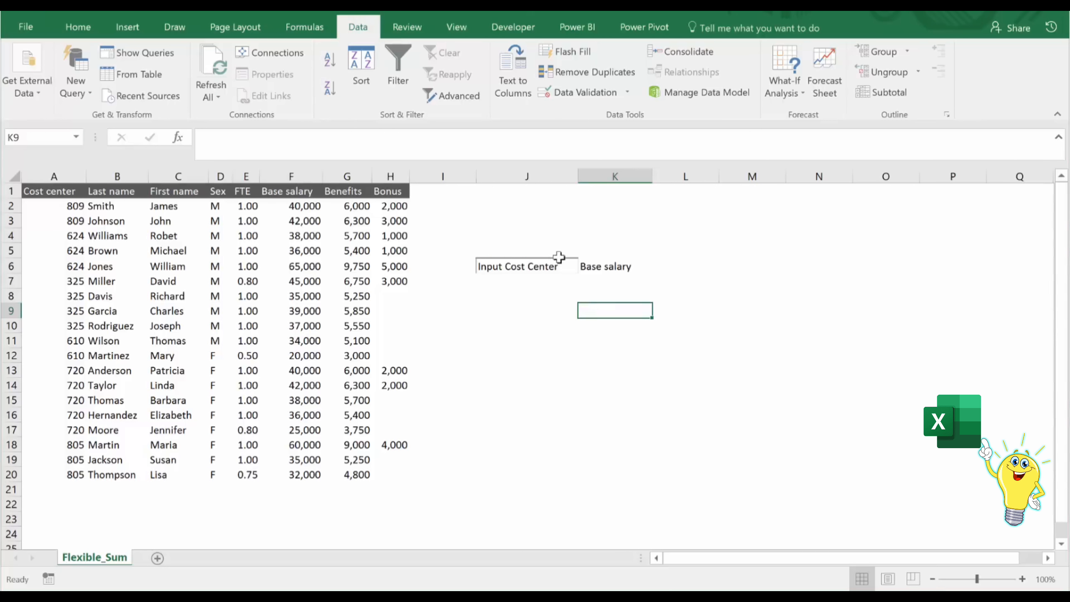
Copy the formatting of J6 to cells K6 and L6 with Format Painter.
left_click(504, 266)
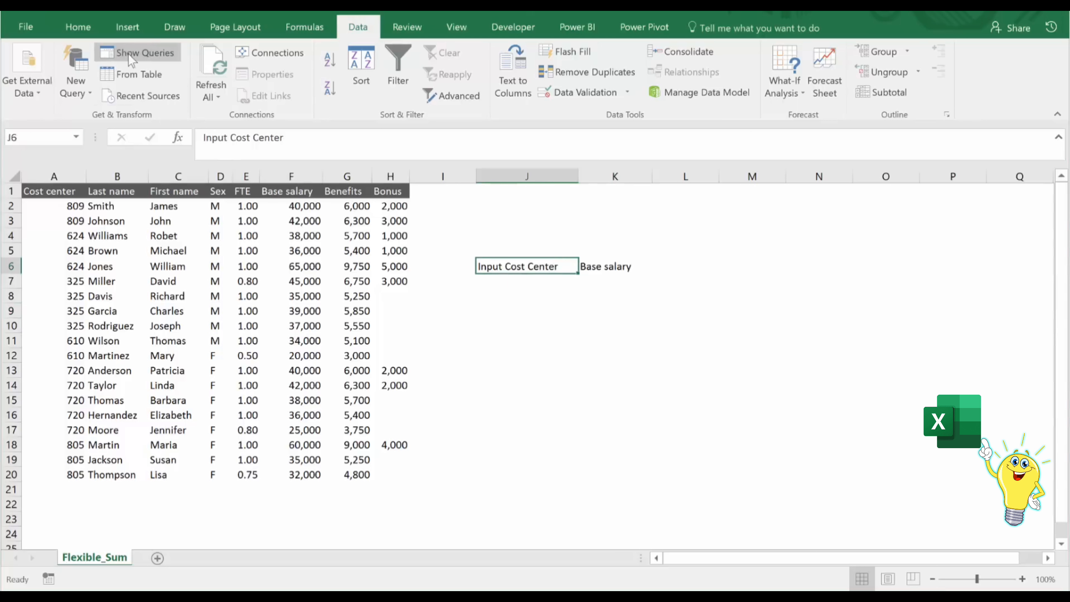
left_click(176, 11)
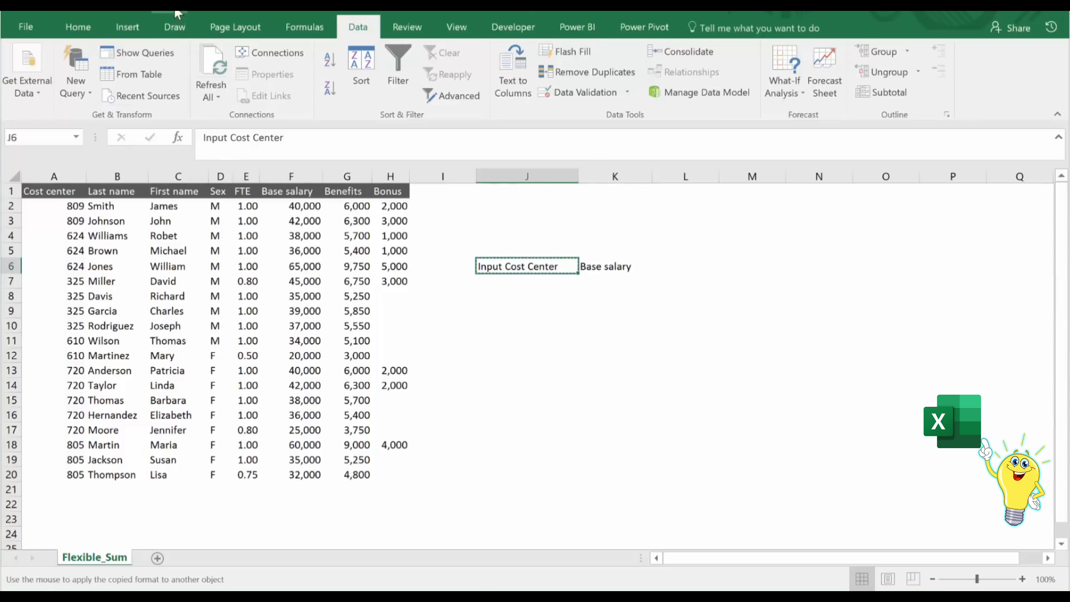
left_click(614, 262)
left_click(681, 264)
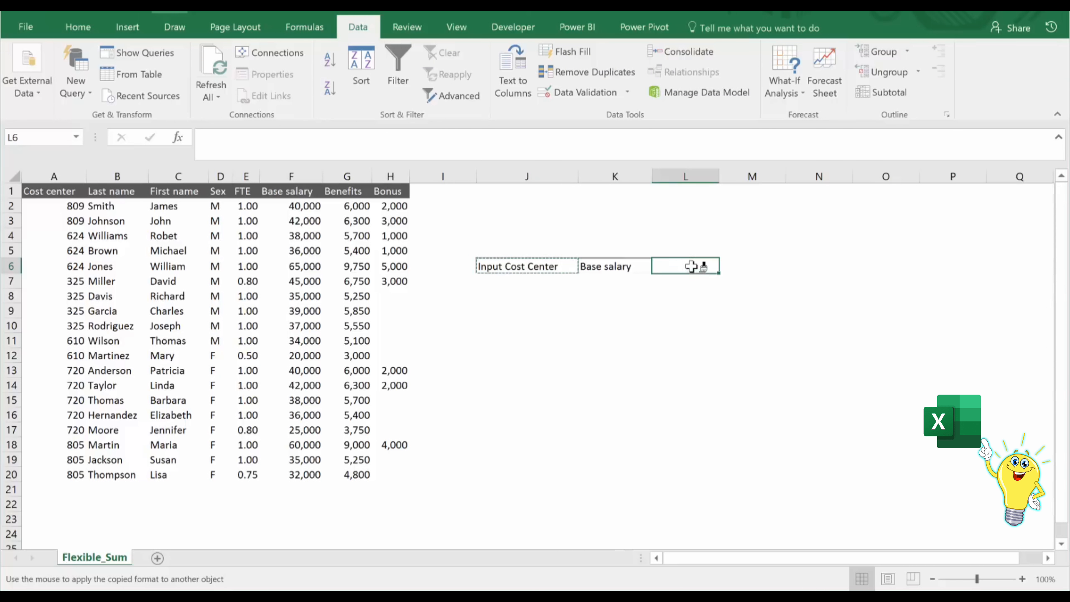
Set the number format of cell L6 to Number with a thousands separator and 0 decimal places.
key("ctrl+1")
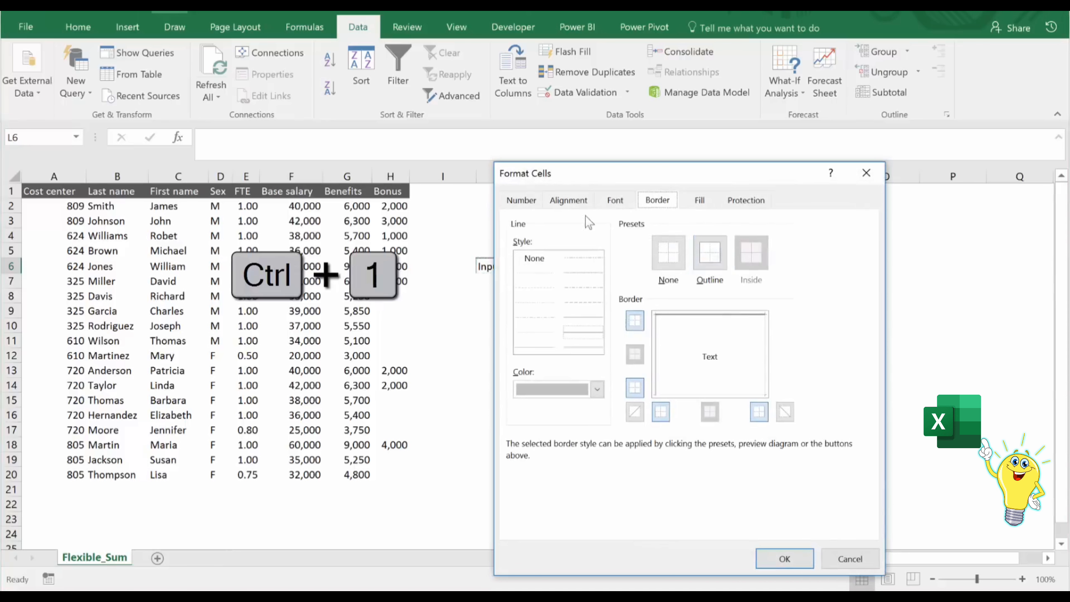
left_click(522, 200)
left_click(554, 254)
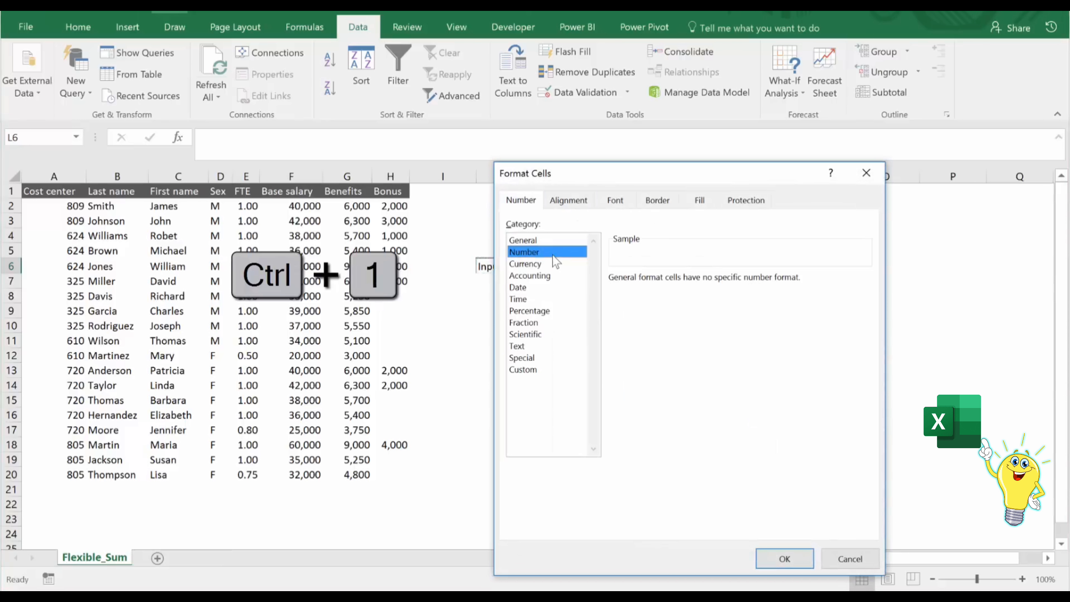
left_click(614, 302)
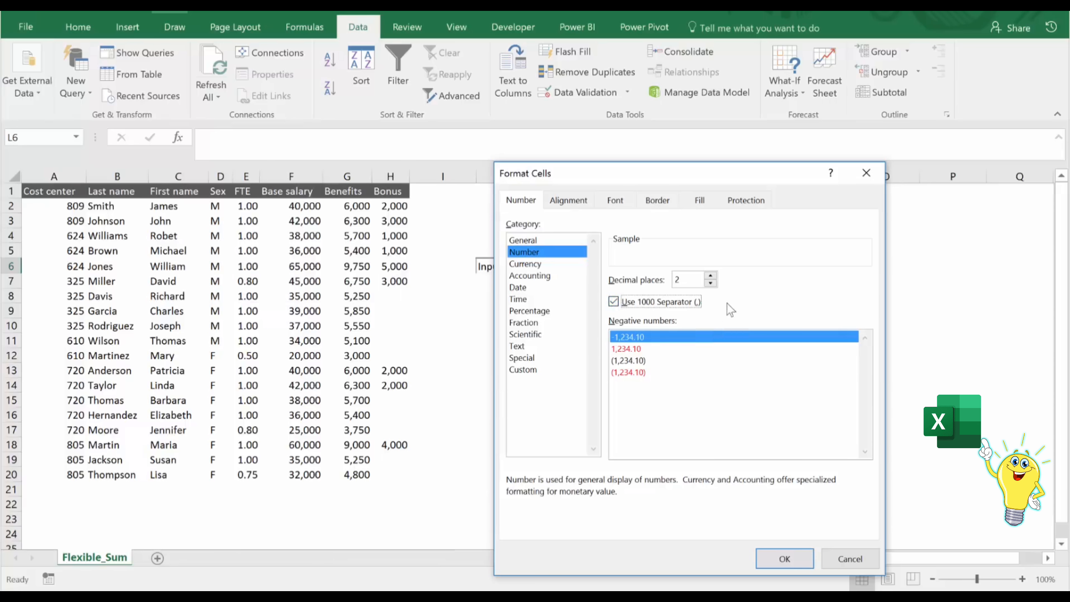
left_click(711, 284)
left_click(711, 283)
left_click(711, 283)
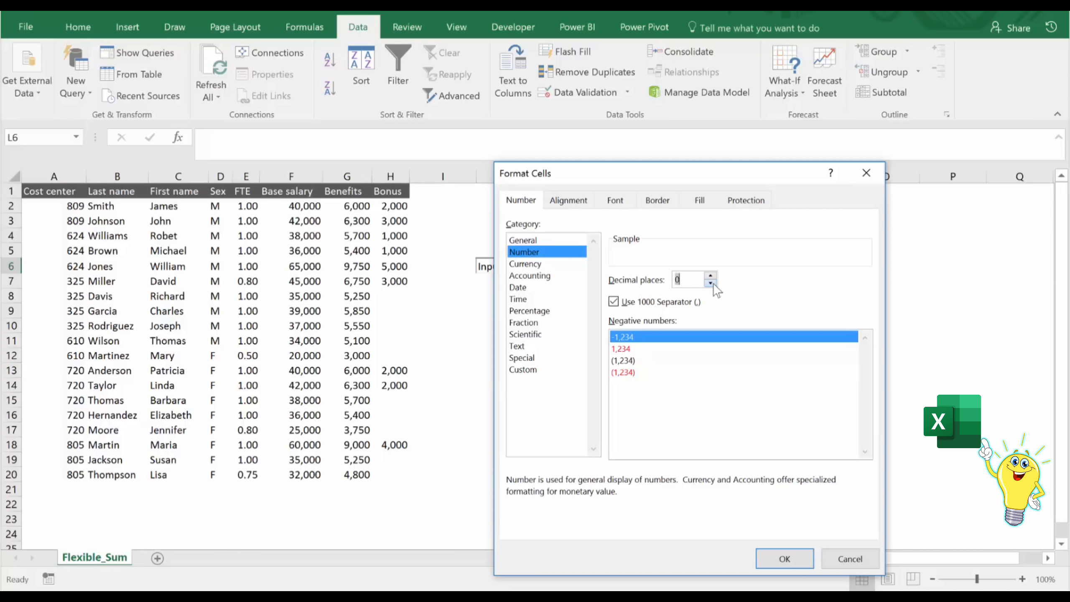
Give cell L6 a very light gray background fill and apply the cell formatting.
left_click(699, 203)
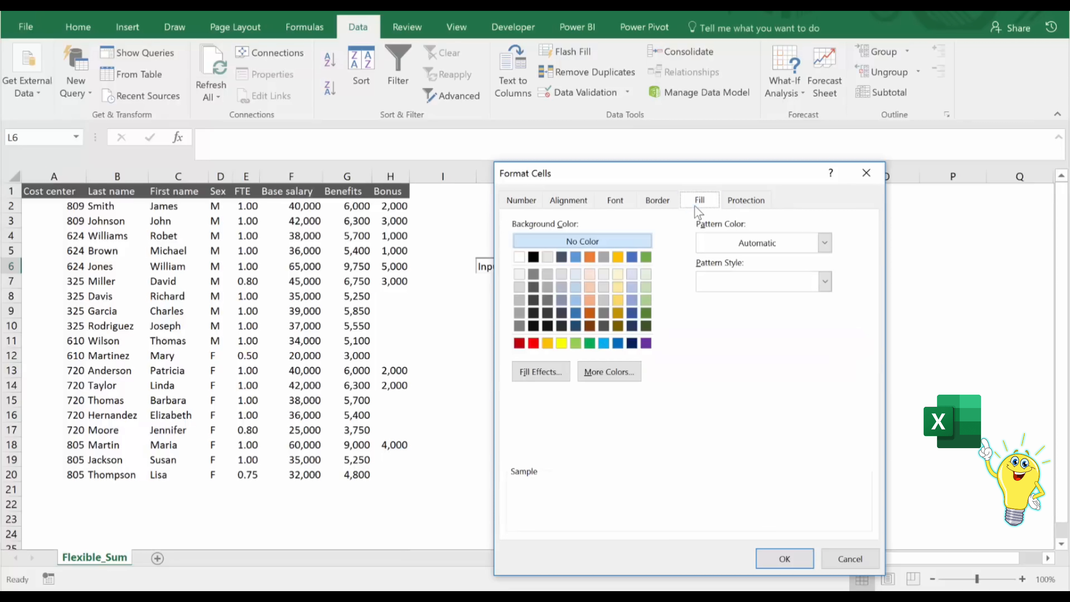
left_click(519, 274)
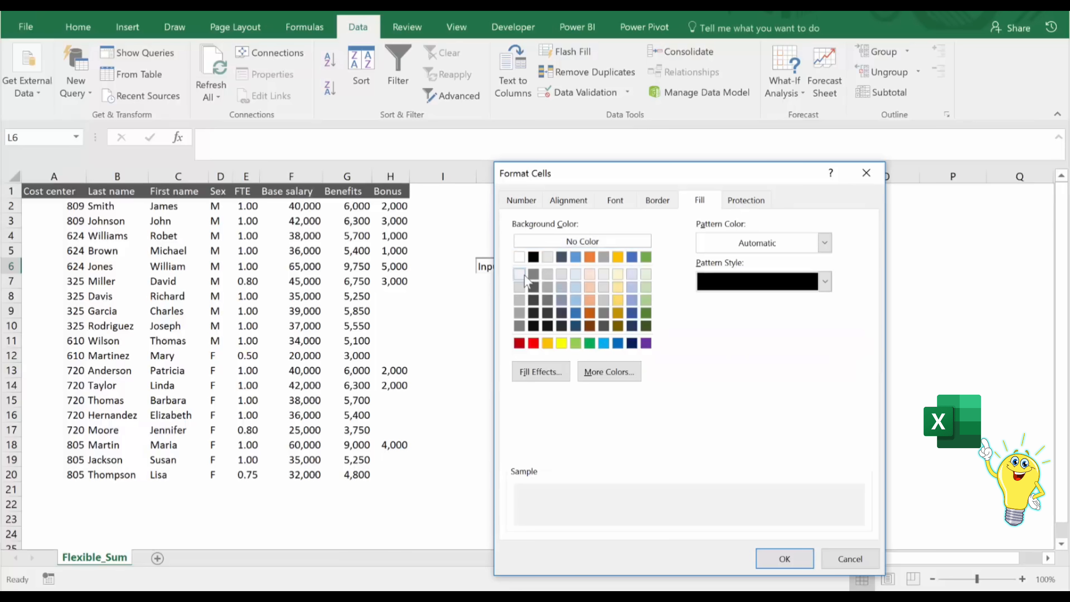
left_click(783, 559)
left_click(742, 397)
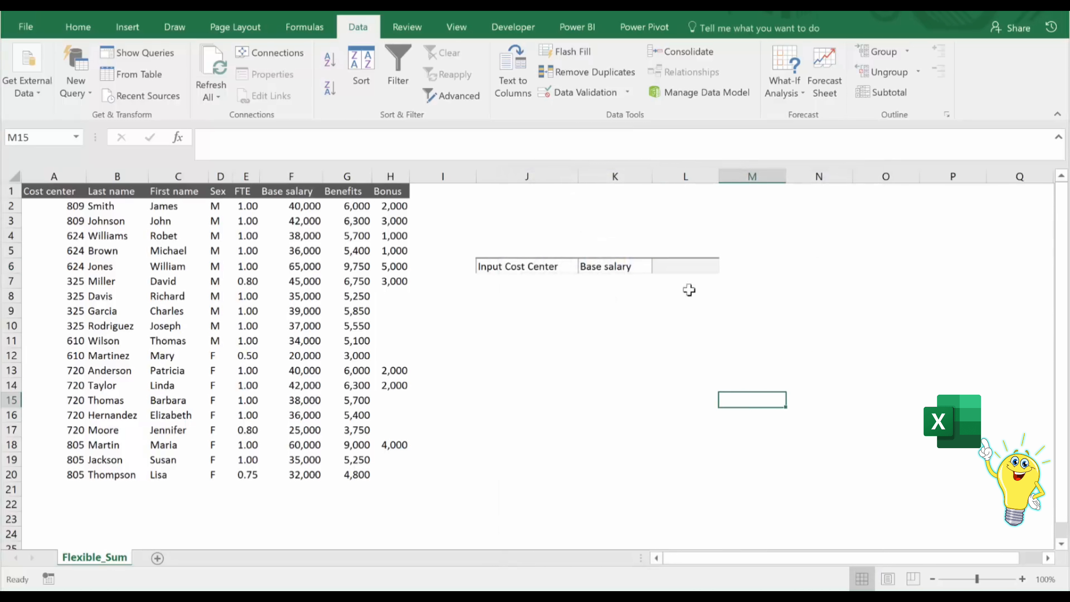
Enter 805 as the cost center in cell J6.
left_click(692, 266)
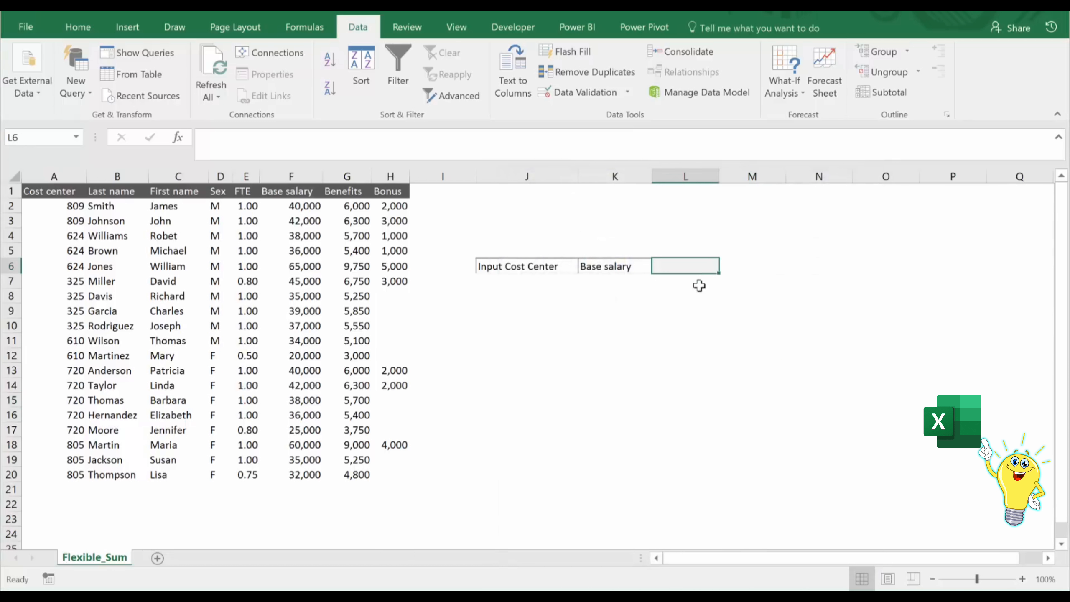
left_click(523, 265)
type("80")
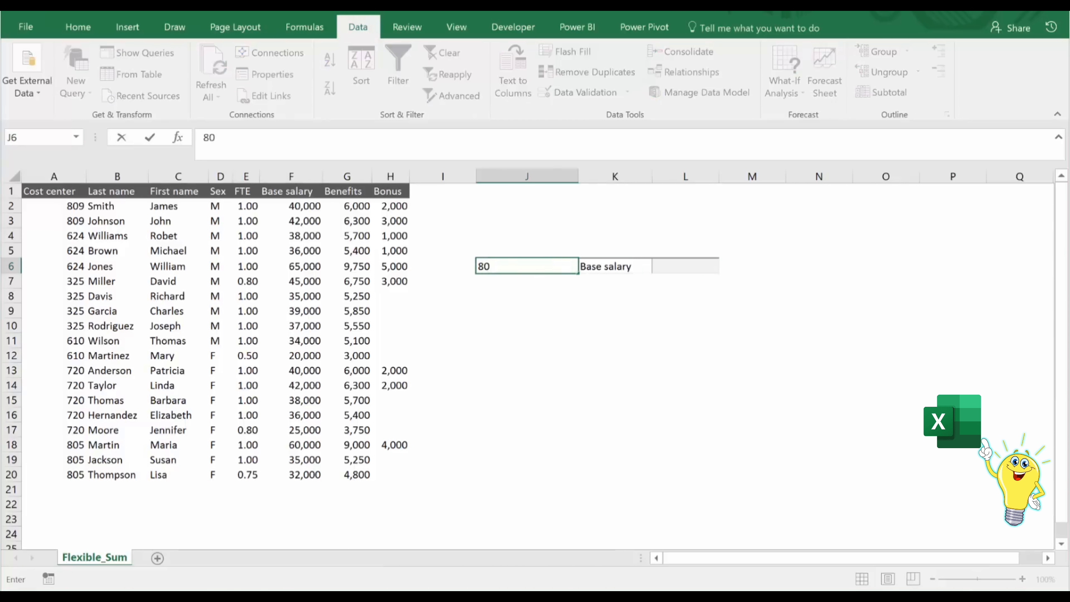
type("5")
key("ctrl+Return")
Select the base salaries of cost center 805 in F18:F20 to check their sum.
left_click(686, 266)
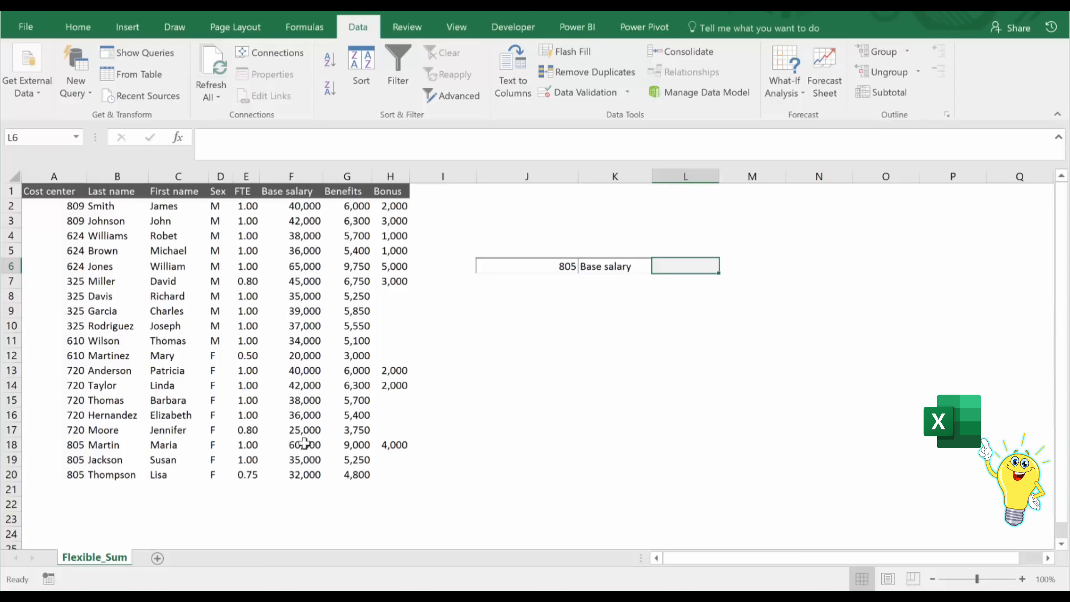
left_click_drag(304, 445, 308, 475)
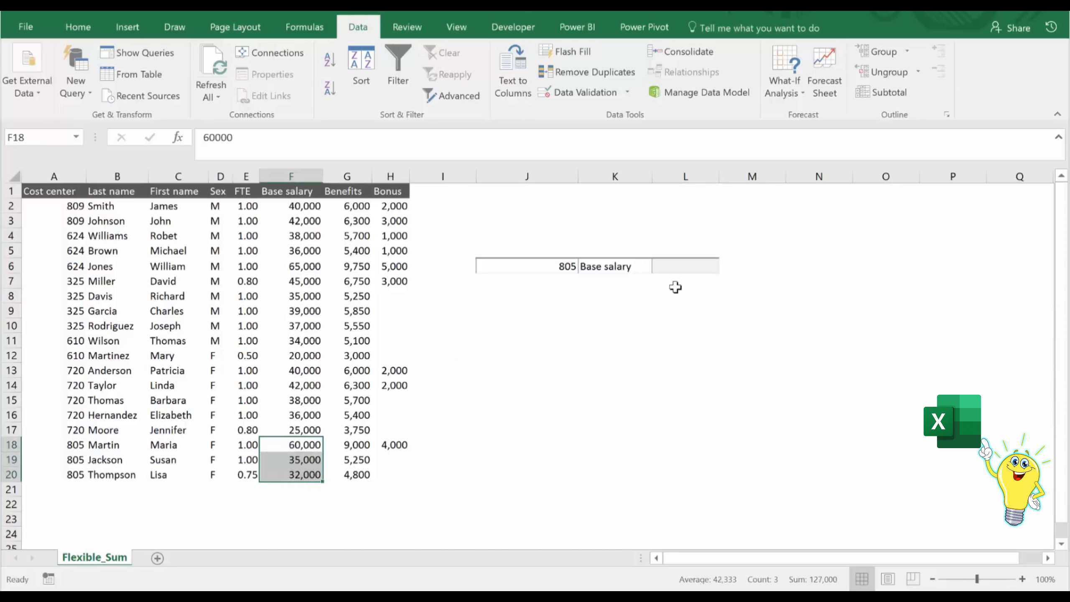
Enter =SUMIFS(F2:F20,A2:A20,J6) in cell L6 and select the base salaries in F18:F20 to check the total.
left_click(683, 269)
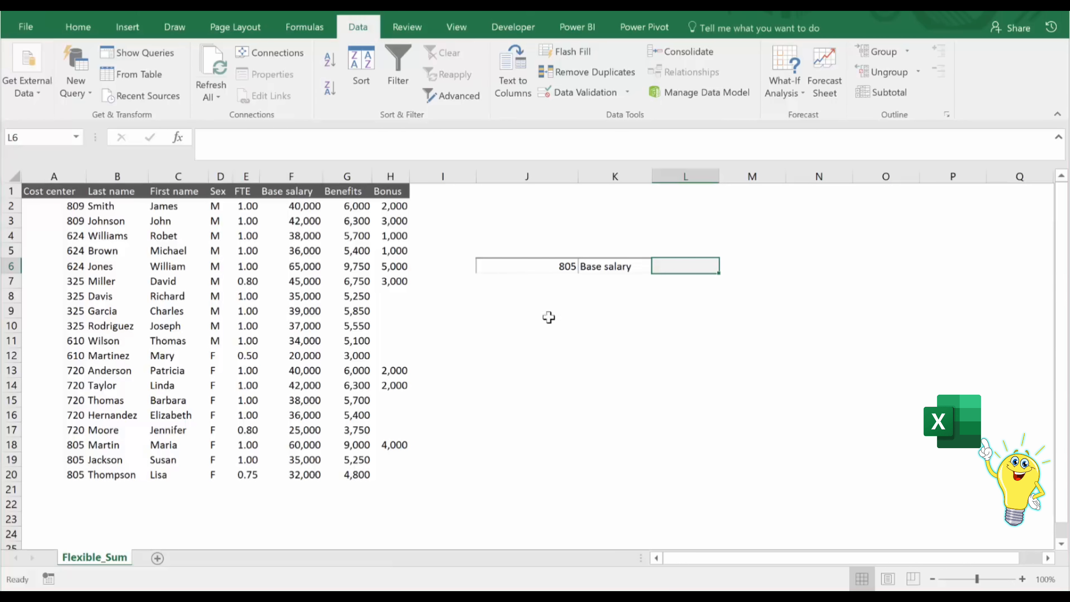
type("=sumifs")
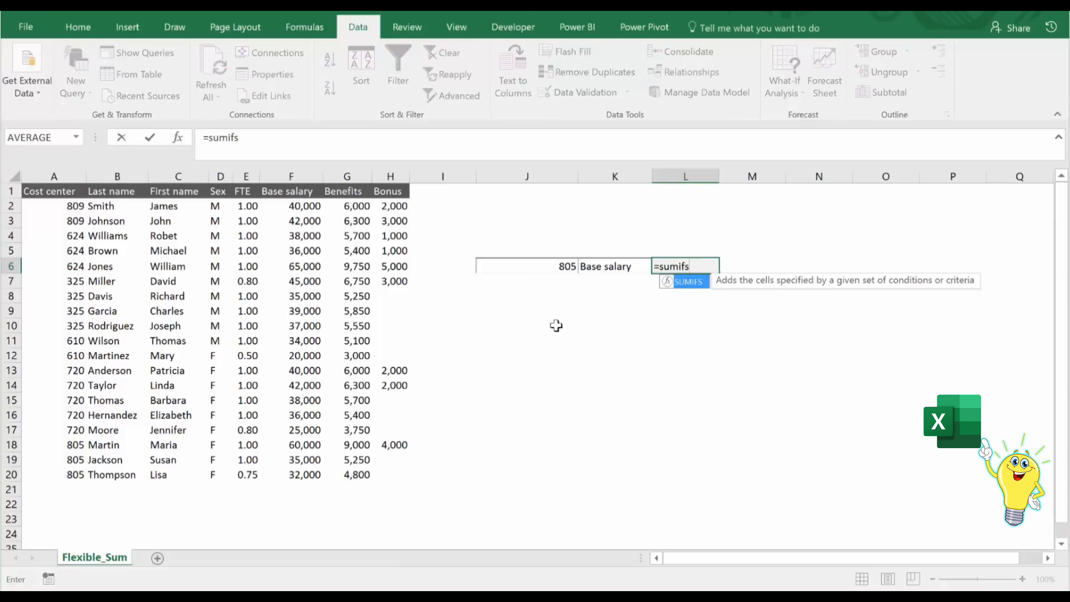
type("(")
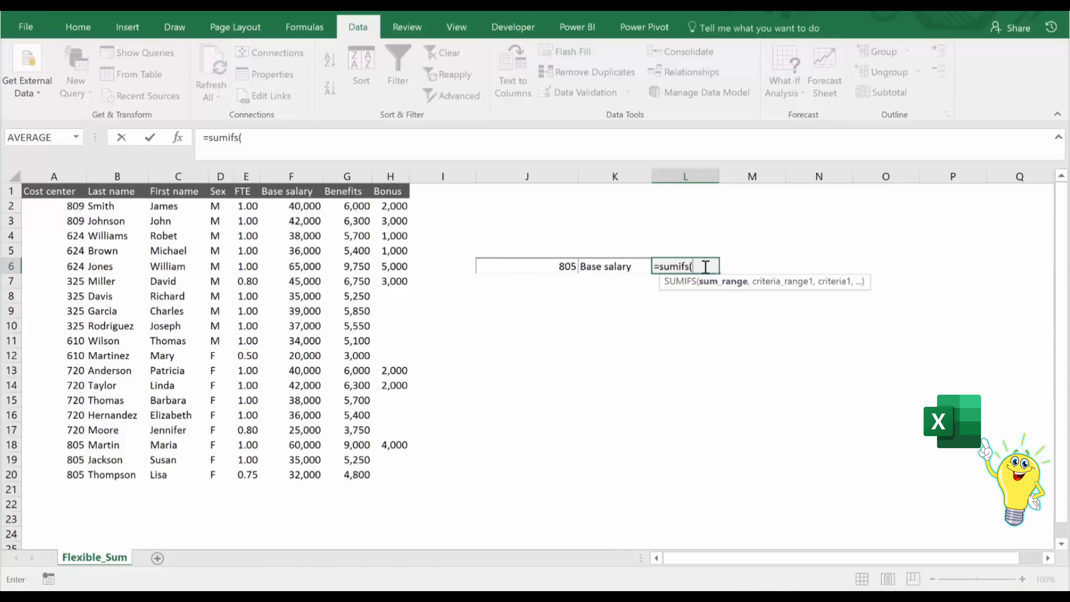
left_click(500, 179)
left_click_drag(298, 205, 288, 470)
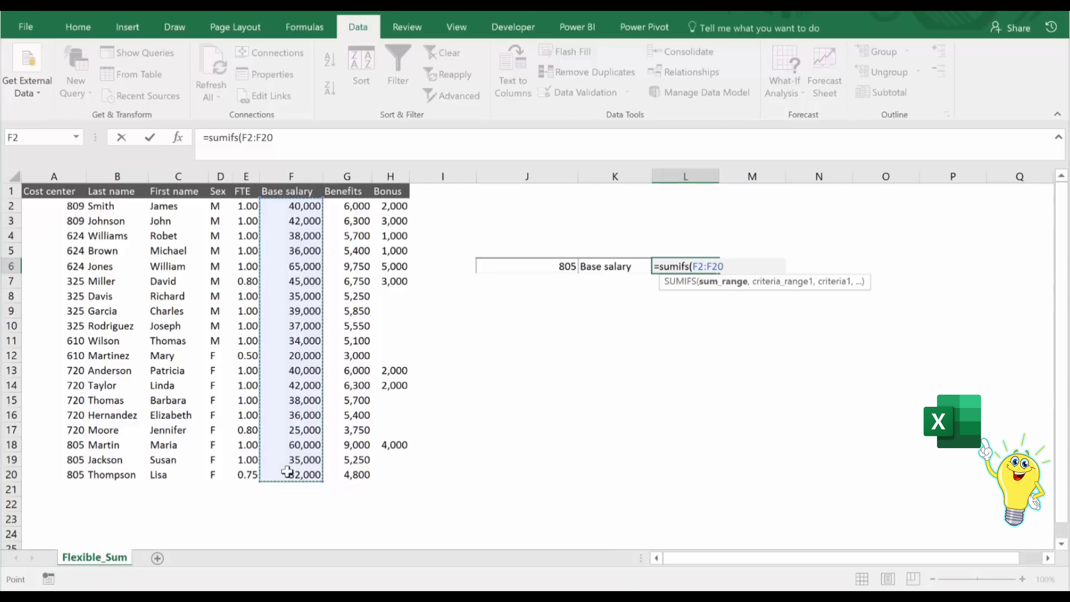
type(",")
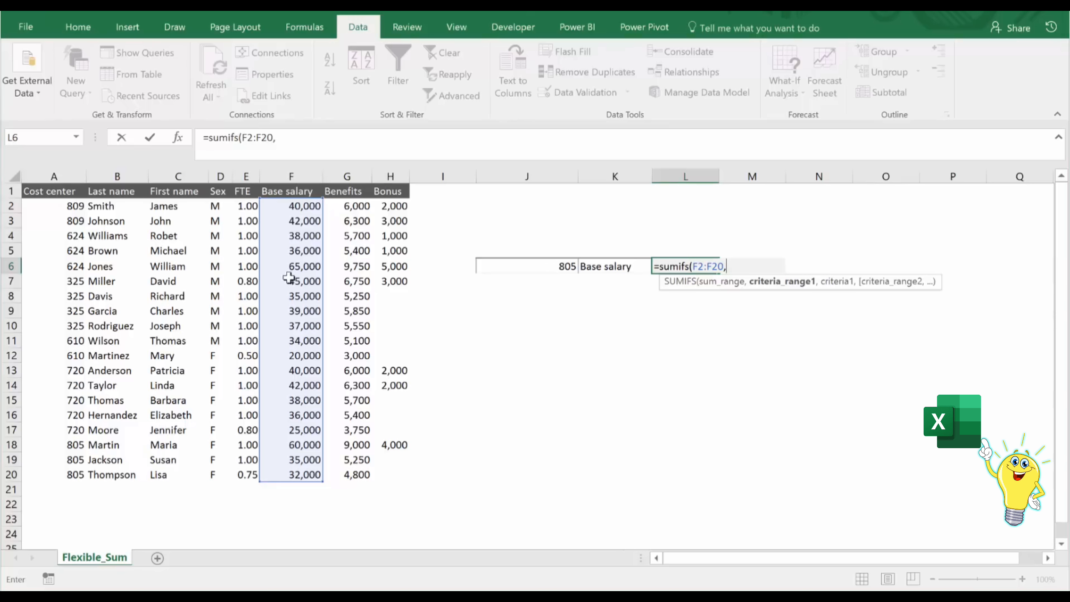
left_click_drag(46, 209, 62, 474)
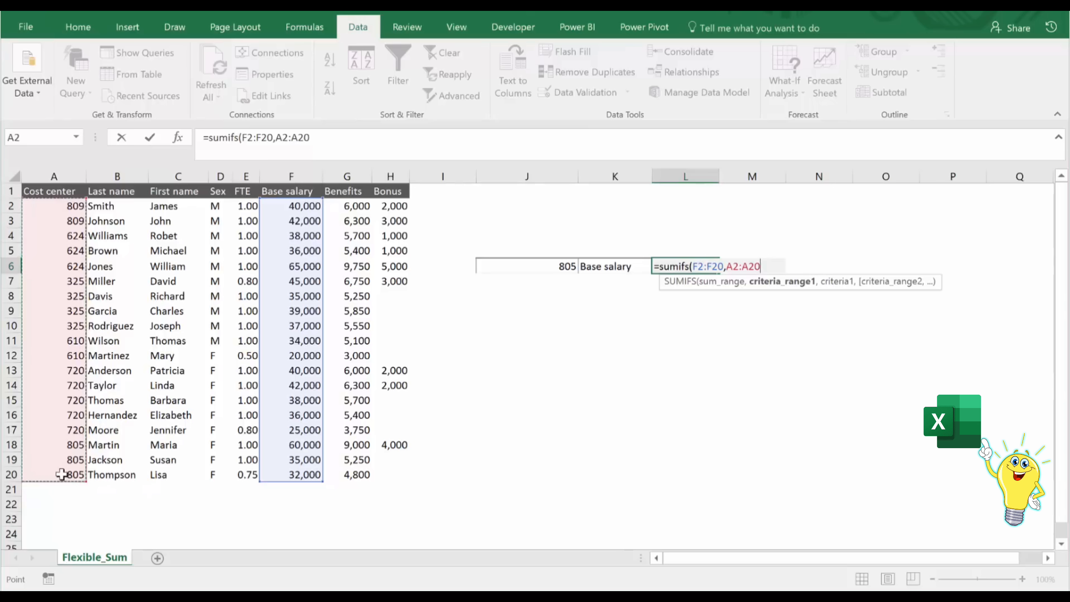
type(",")
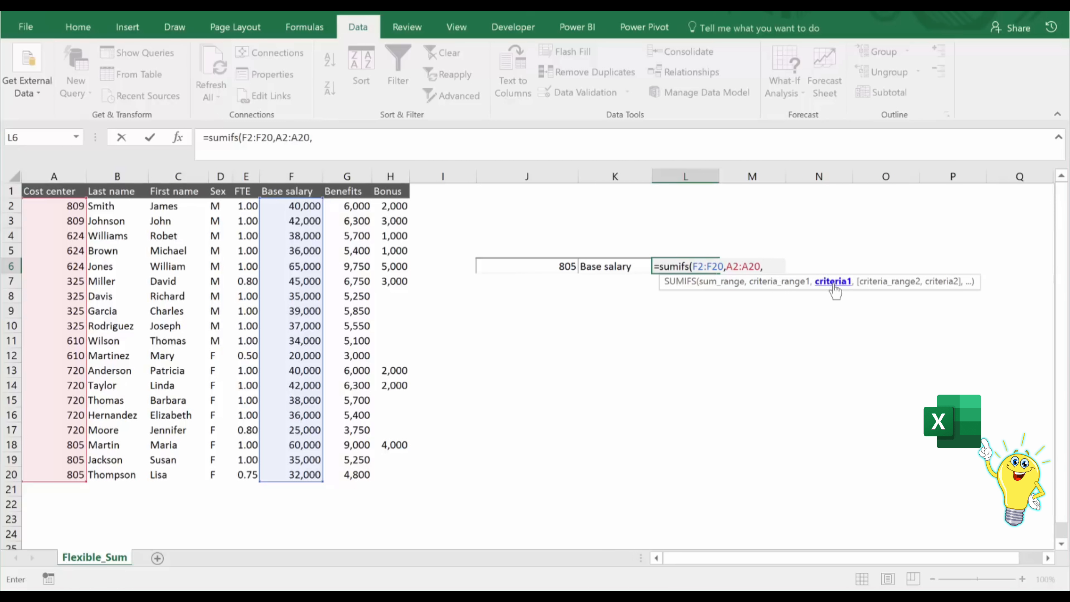
left_click(558, 264)
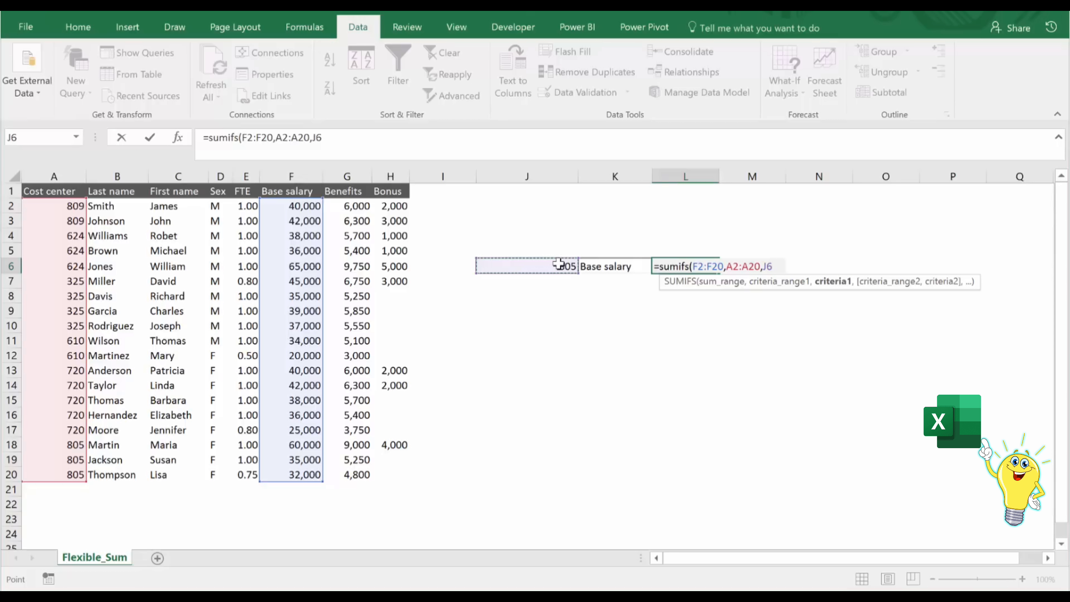
type(")")
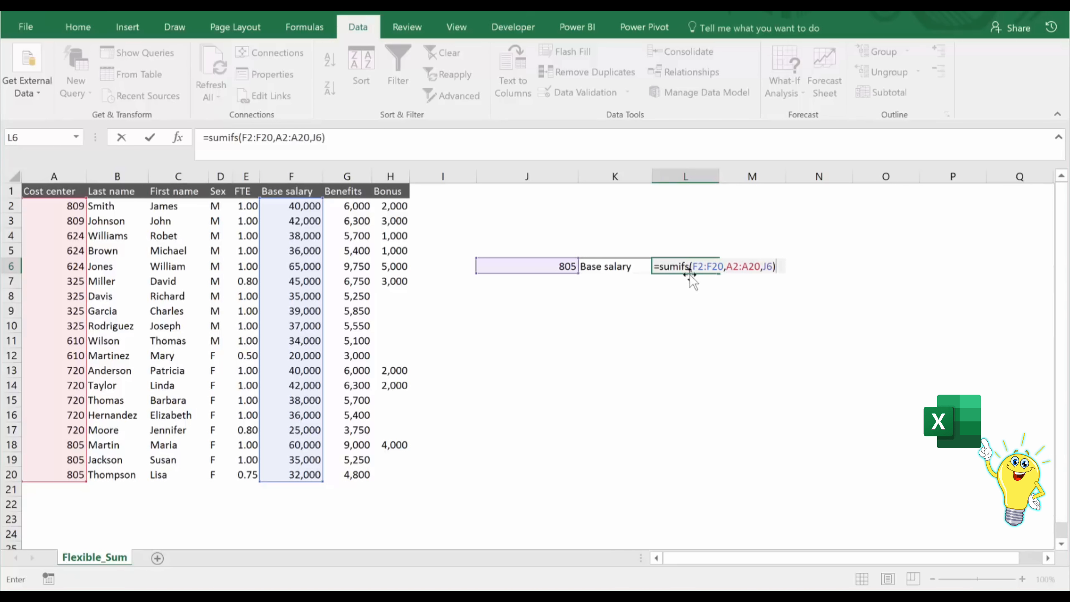
key("ctrl+Return")
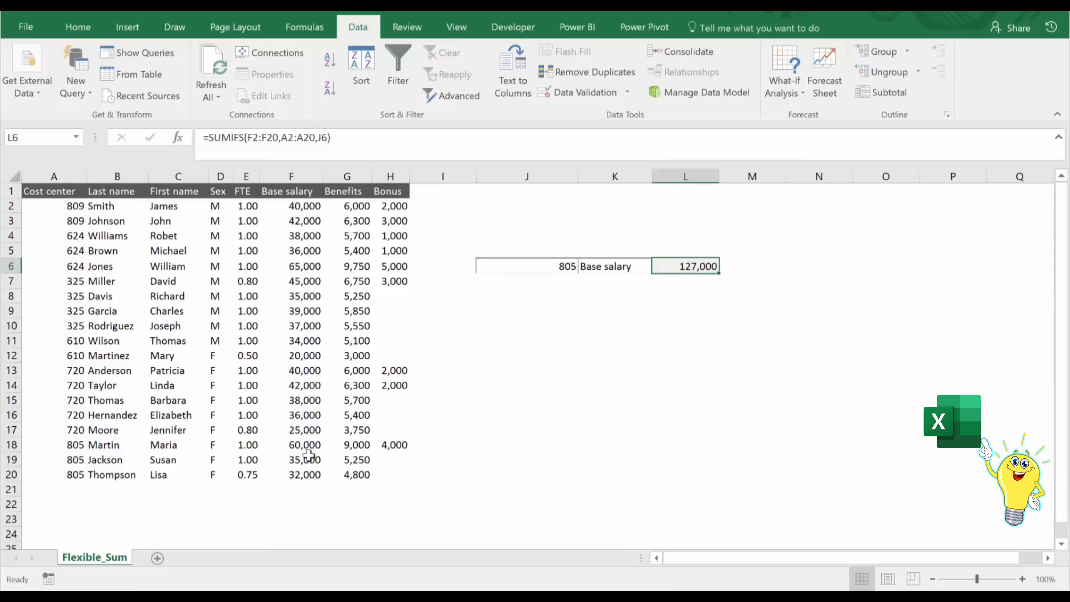
left_click_drag(306, 446, 299, 473)
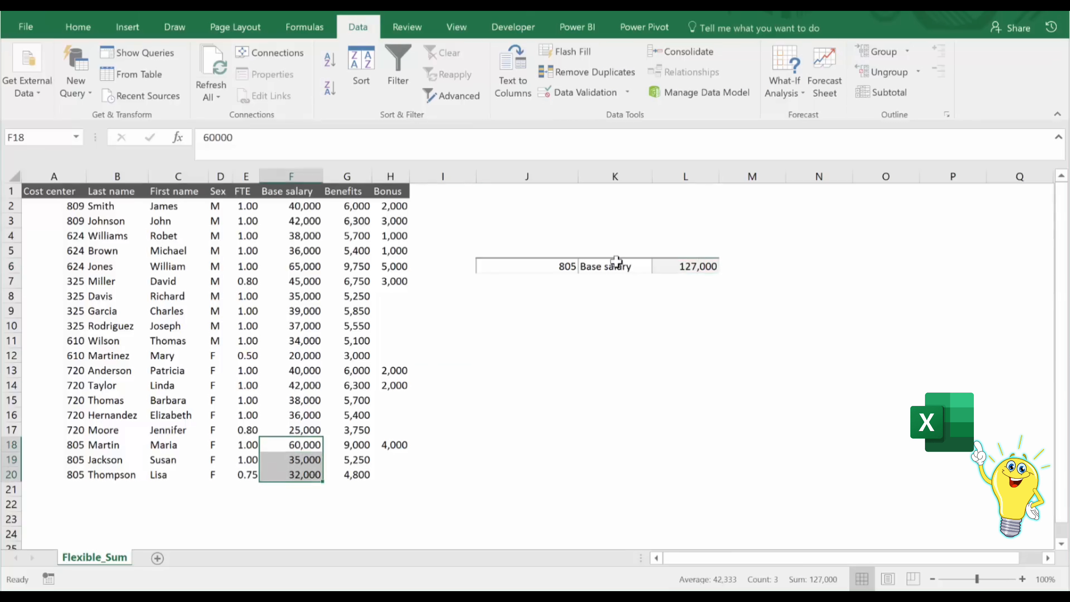
Replace the sum range F2:F20 in L6's SUMIFS formula with an INDEX function over F2:H20, leaving its row number empty.
left_click(617, 261)
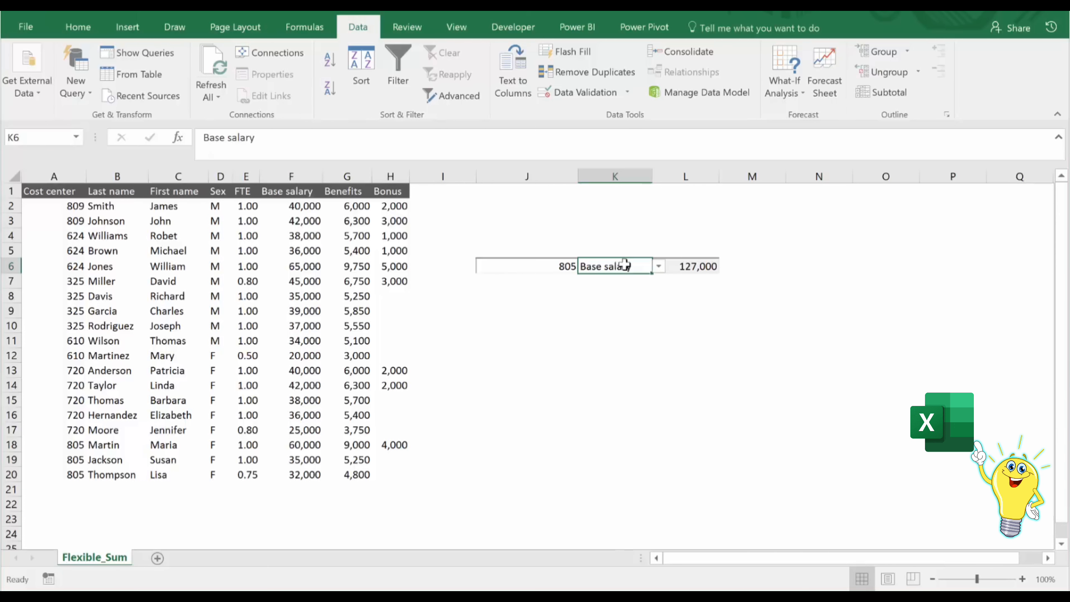
left_click(681, 270)
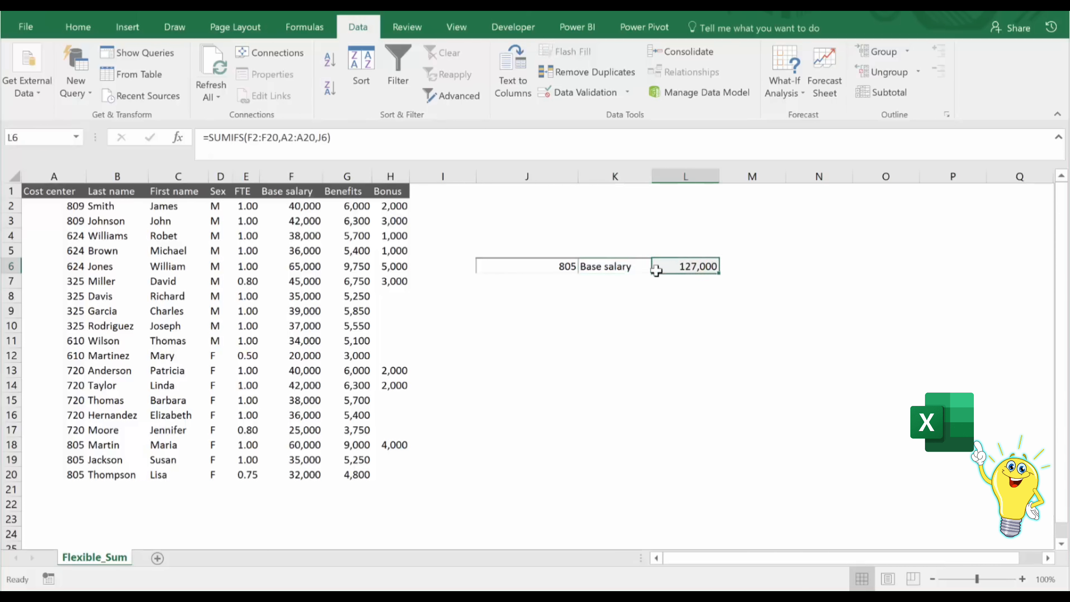
left_click(334, 146)
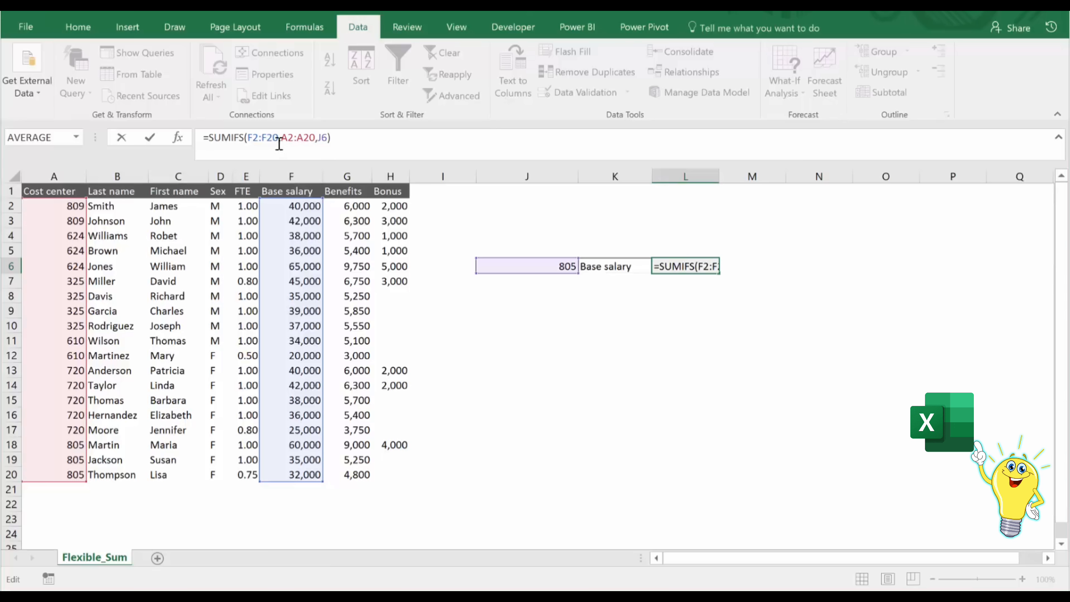
left_click_drag(278, 138, 247, 137)
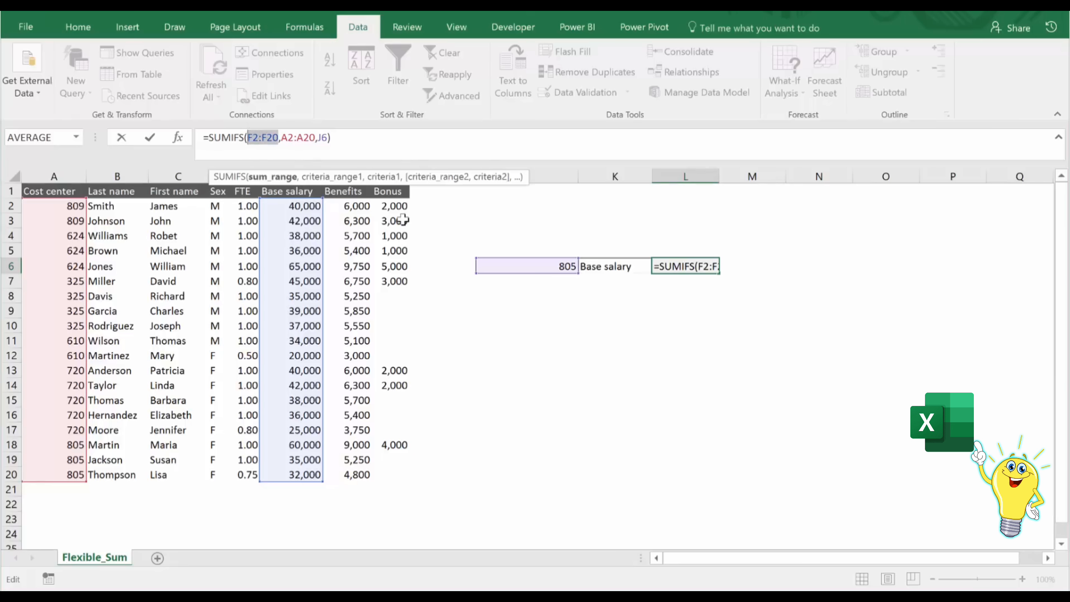
key("Delete")
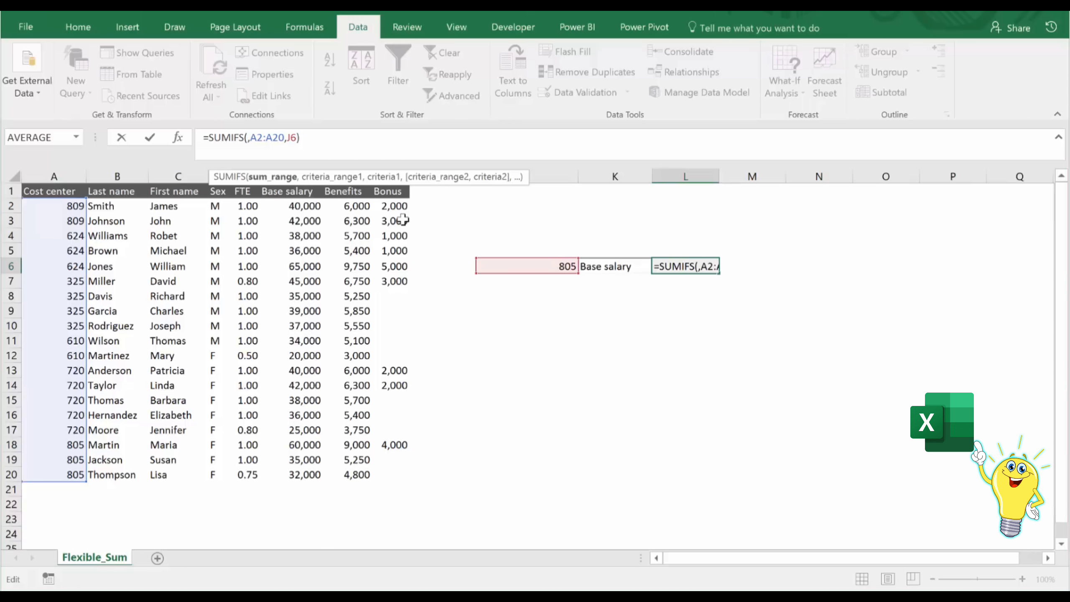
type("index(")
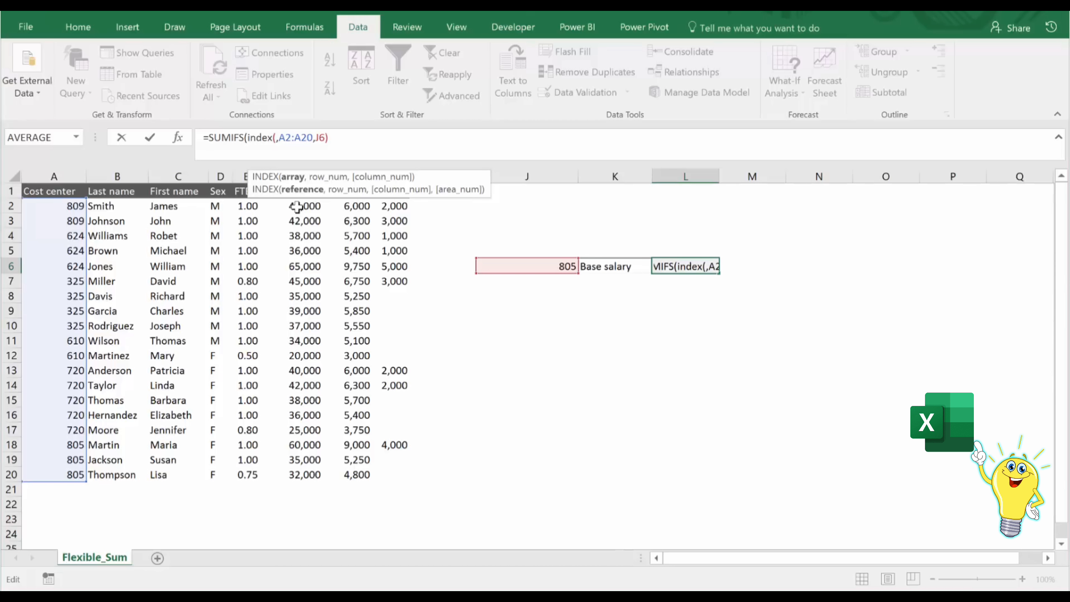
left_click_drag(297, 207, 394, 475)
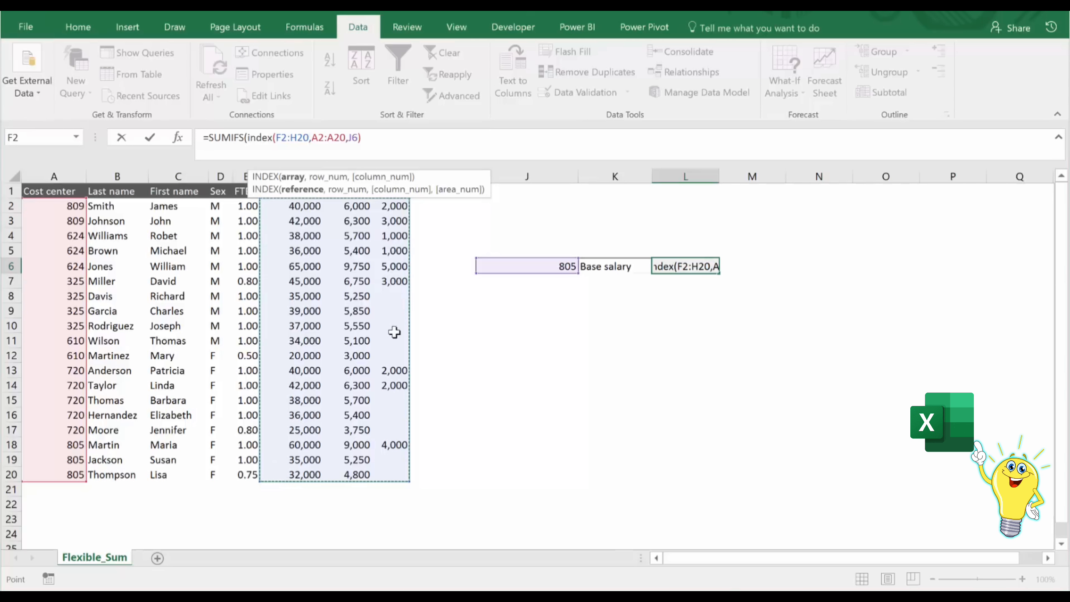
type(",")
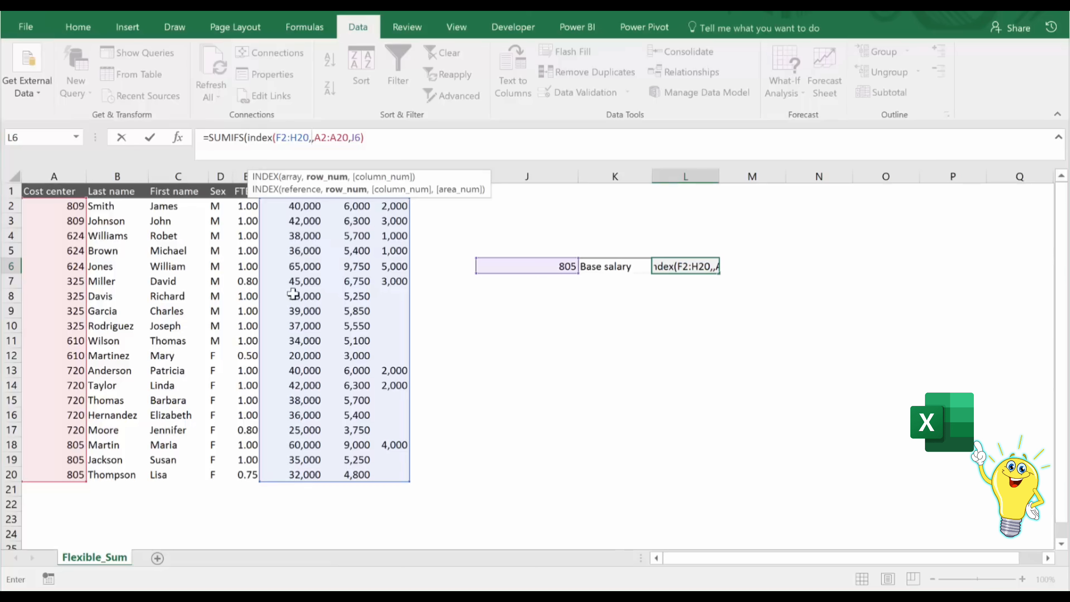
type(",")
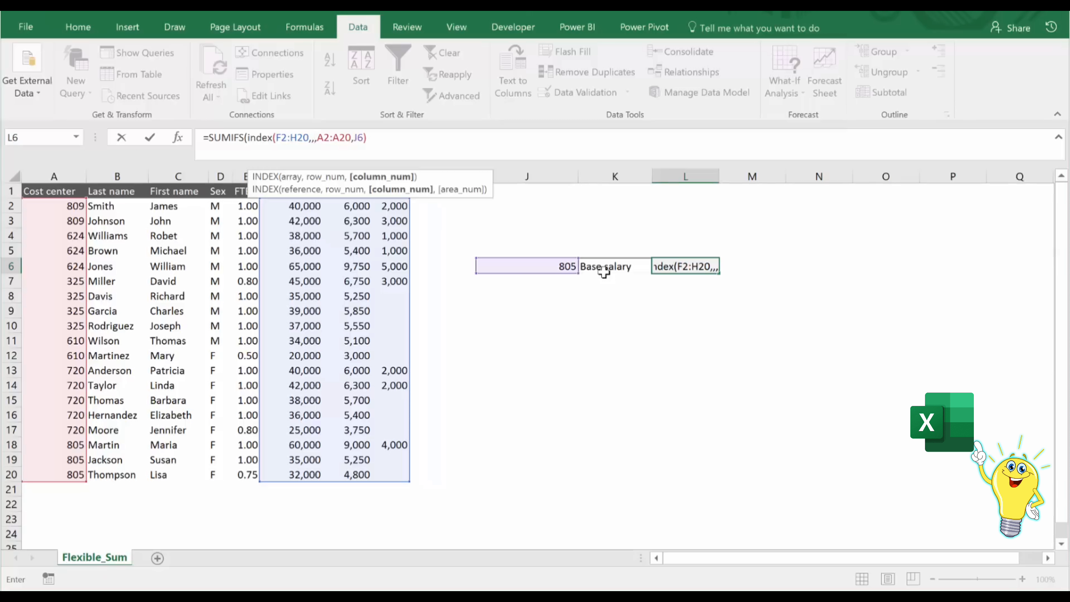
Add MATCH(K6,F1:H1,0) as the INDEX column number and enter the completed SUMIFS formula in L6.
type("match(")
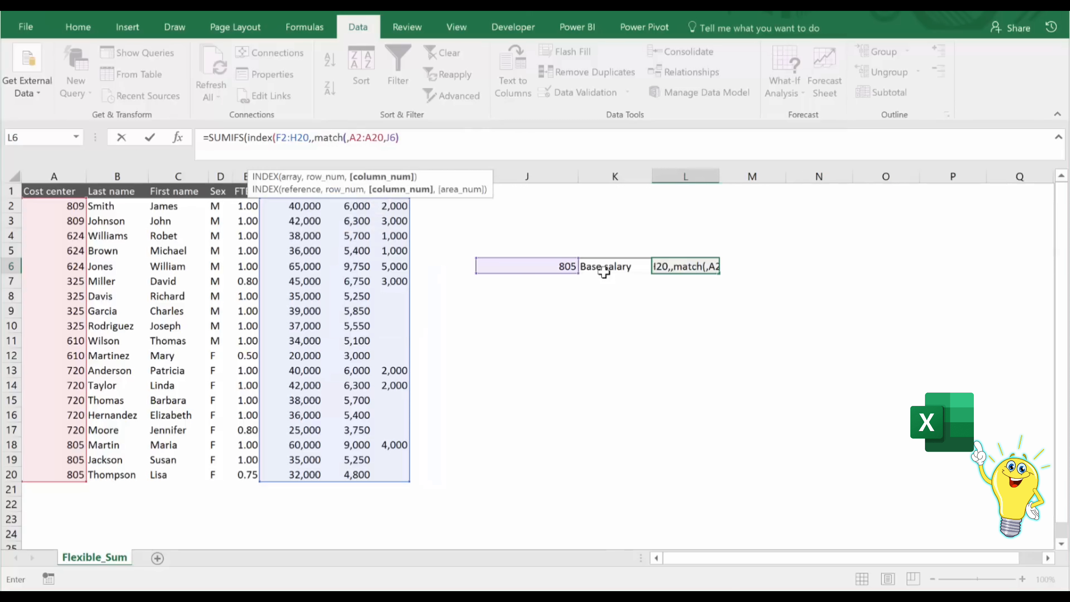
left_click(606, 267)
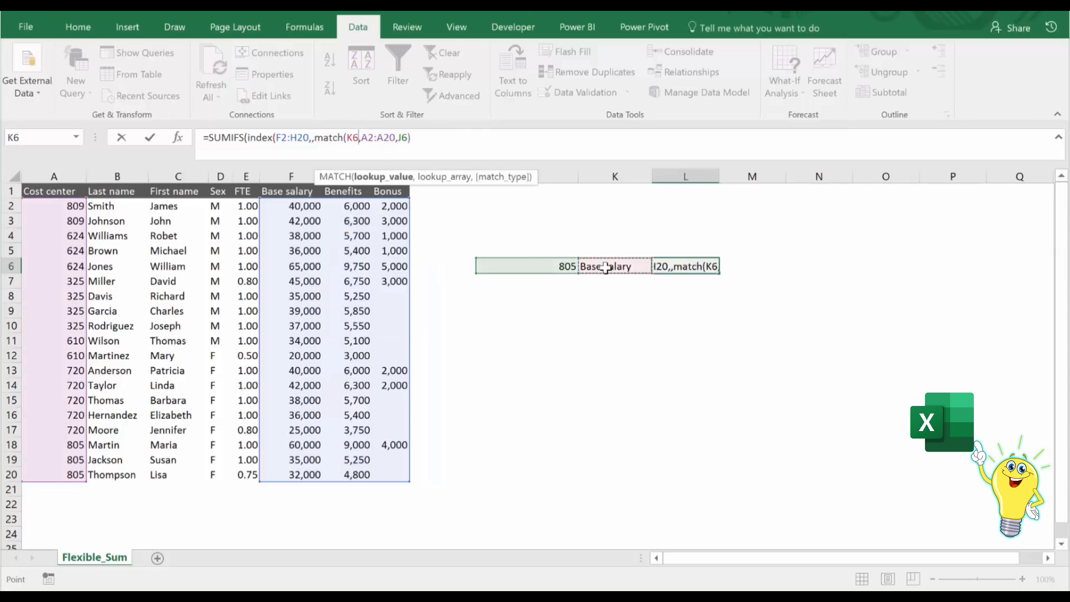
type(",")
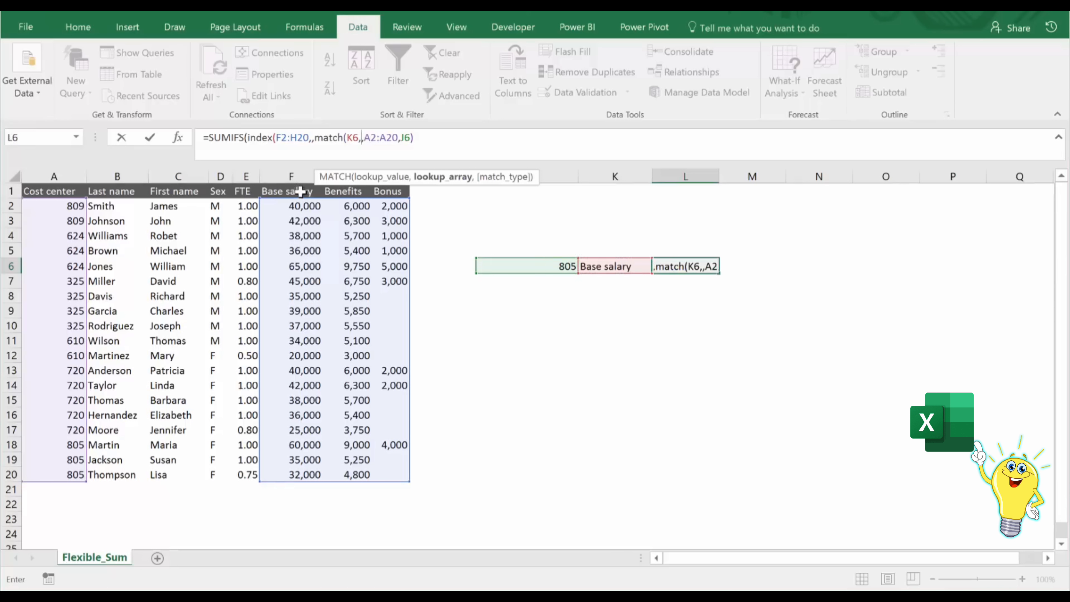
left_click_drag(298, 192, 387, 193)
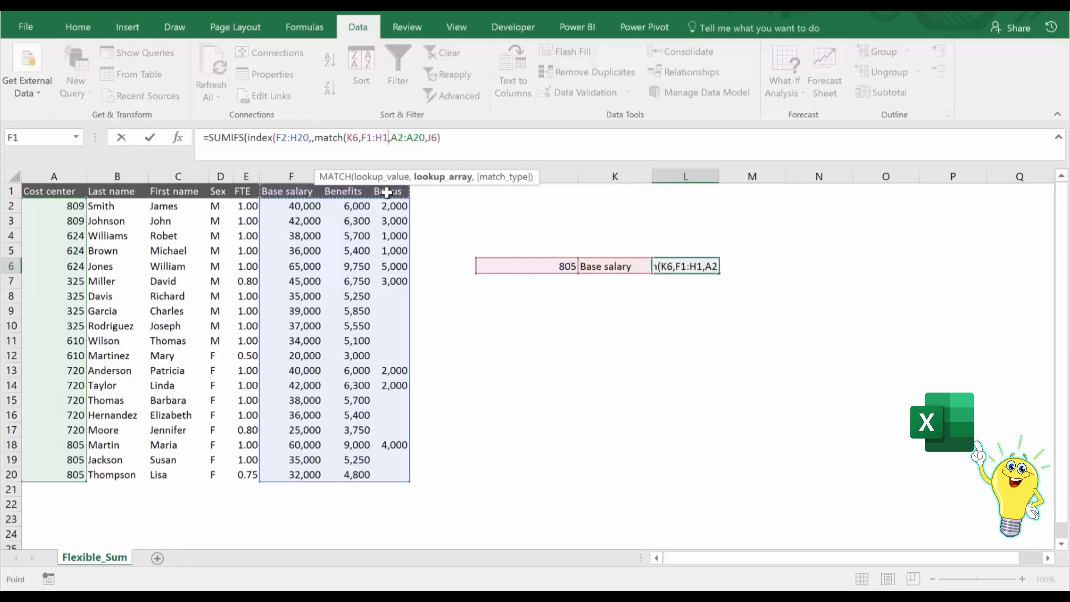
type(",0")
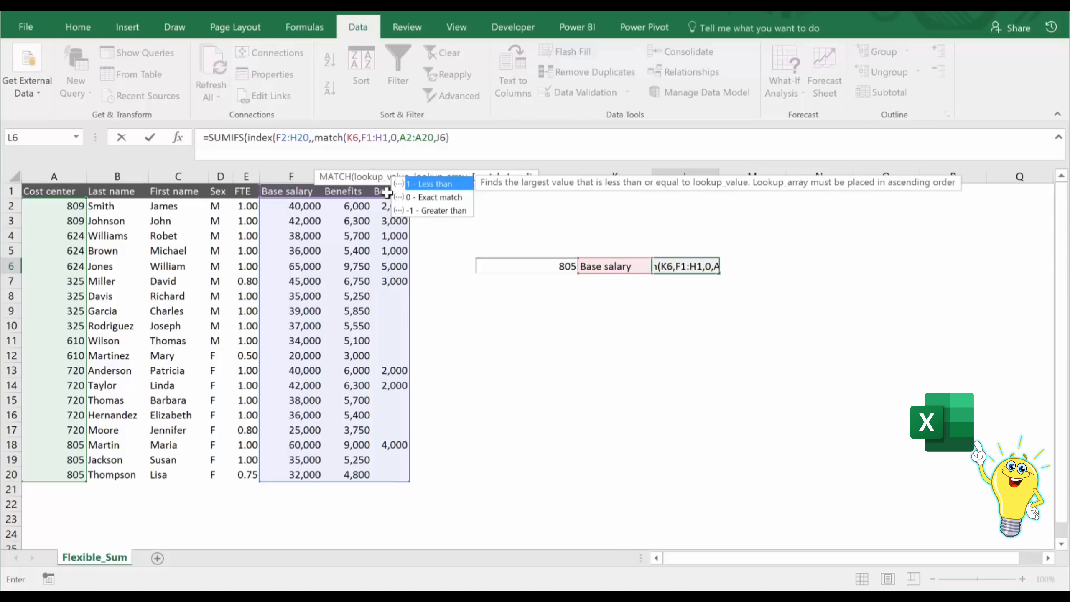
type("))")
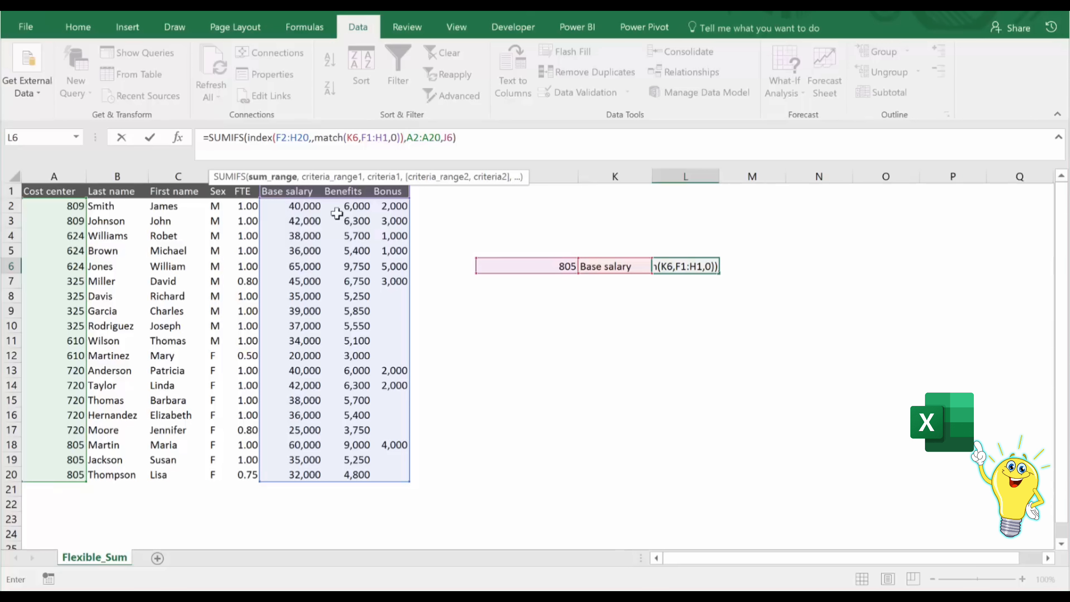
key("ctrl+Return")
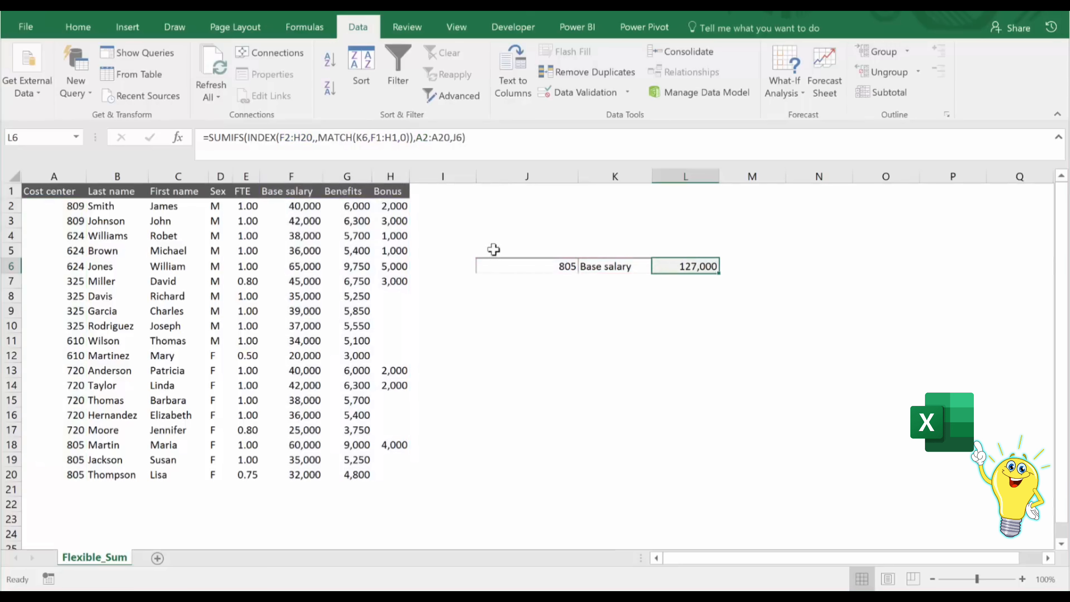
Choose Benefits as the pay column in K6 and select G18:G20 to check the sum for cost center 805.
left_click(590, 269)
left_click(660, 270)
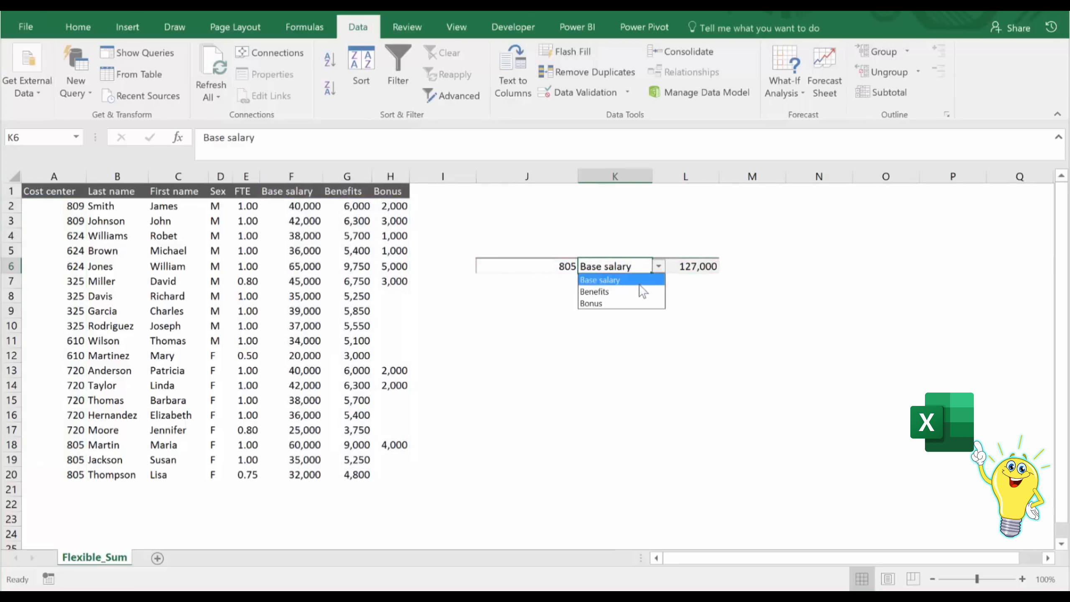
left_click(640, 290)
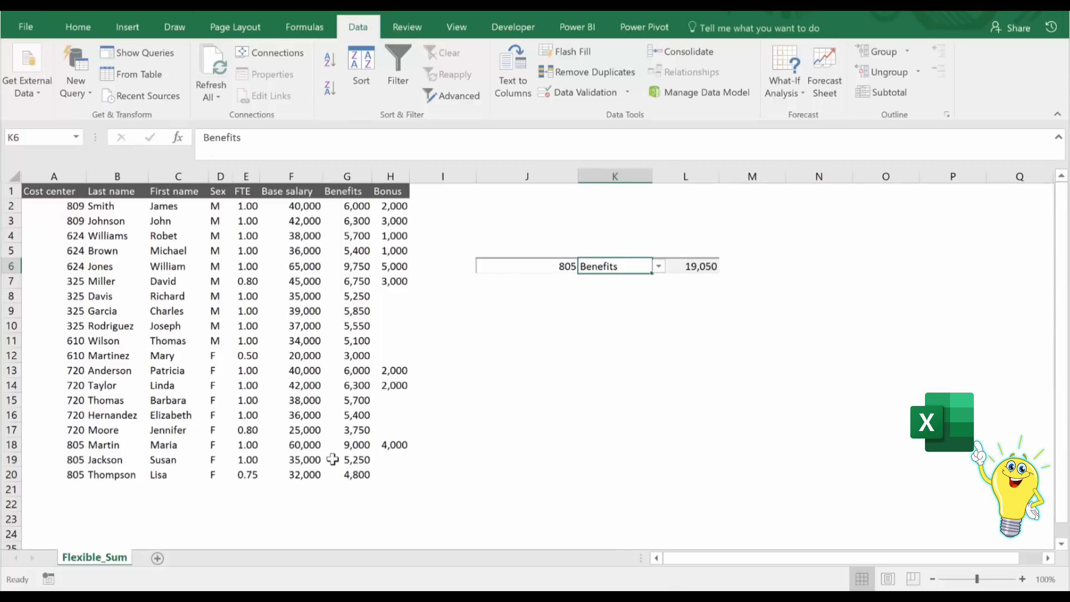
left_click_drag(354, 446, 354, 476)
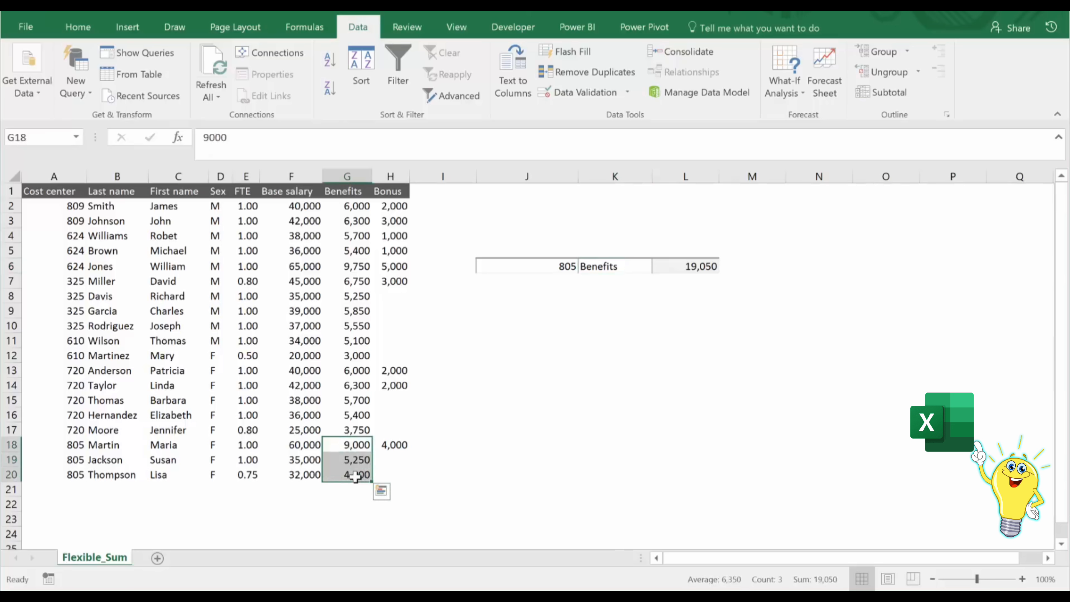
Choose Bonus as the pay column in cell K6.
left_click(594, 274)
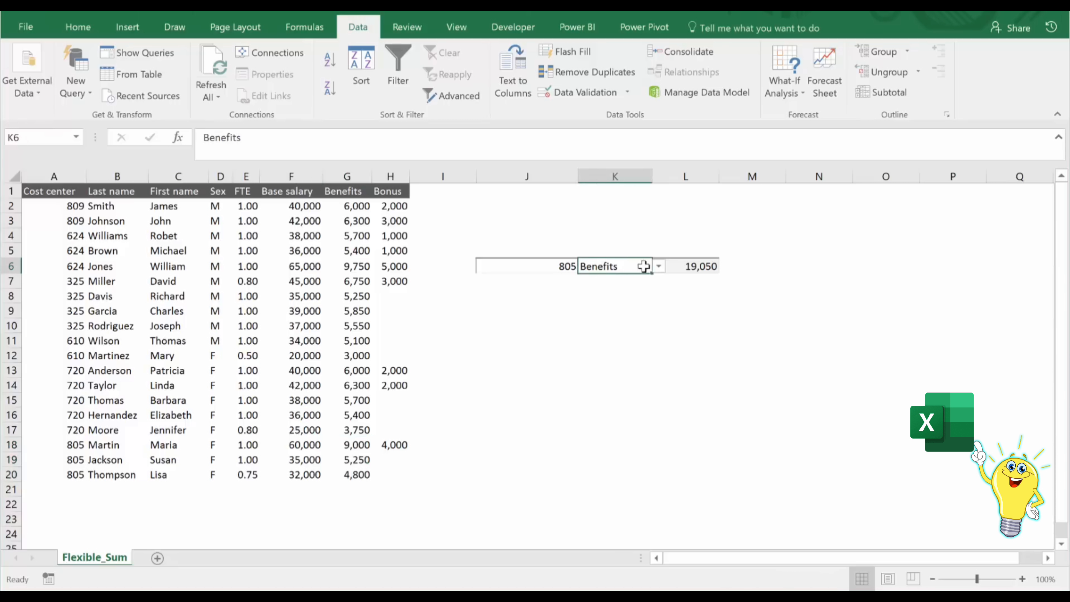
left_click(659, 266)
left_click(619, 295)
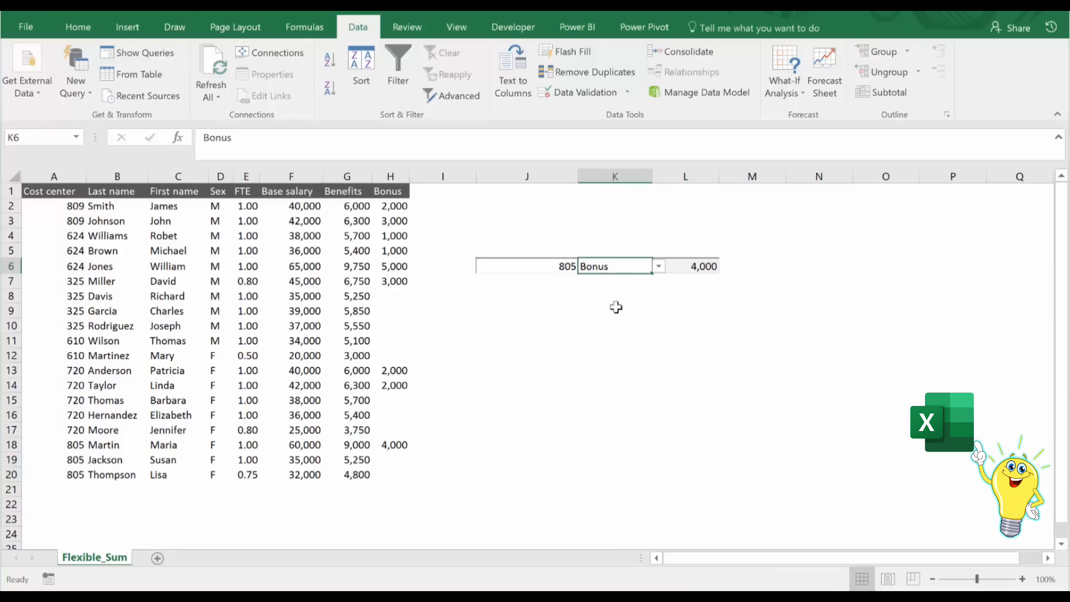
Enter 809 as the cost center in J6, then check the result against the bonuses in H2:H3 and the formula in L6.
left_click(544, 269)
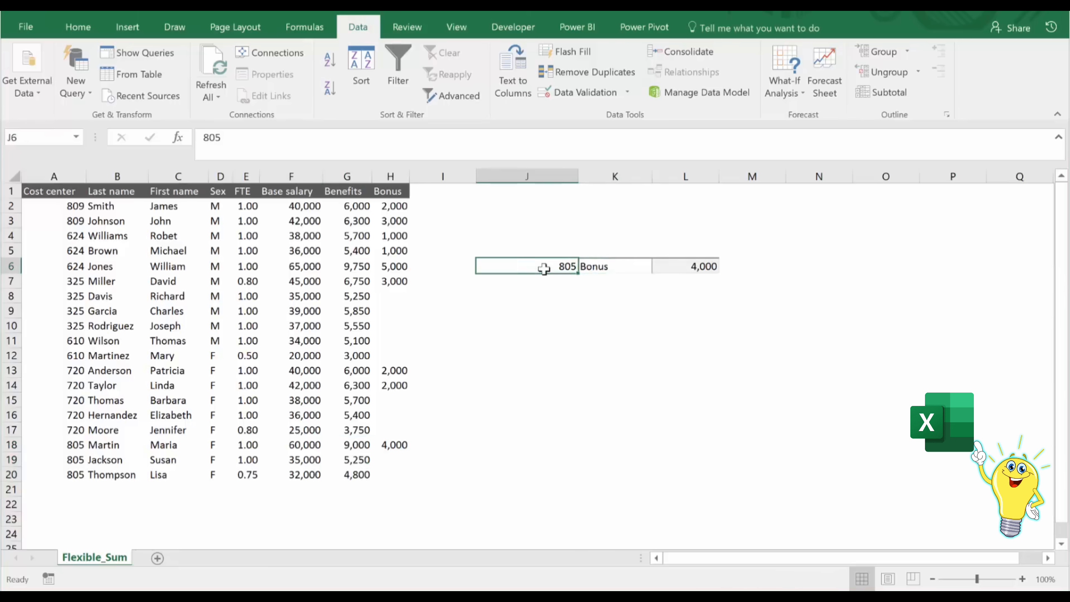
type("809")
key("ctrl+Return")
left_click_drag(394, 209, 396, 222)
left_click(448, 217)
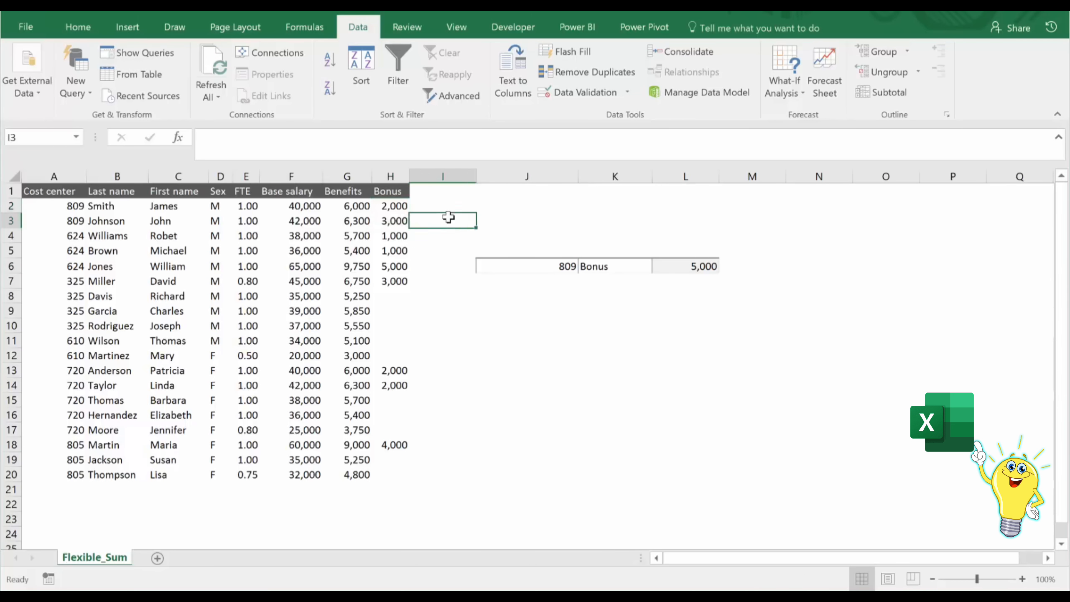
left_click(673, 267)
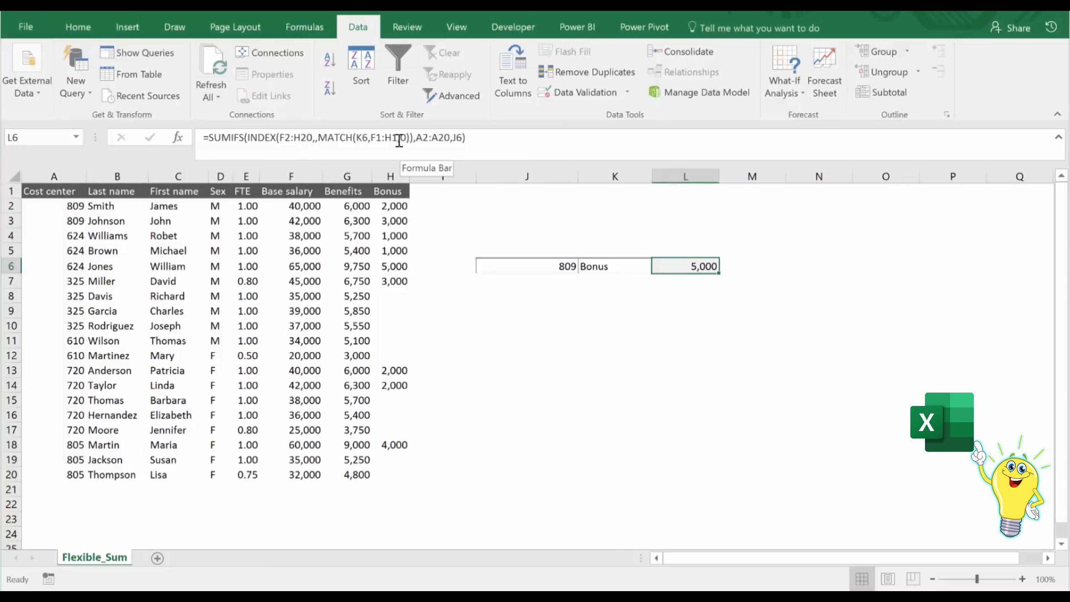
Delete the INDEX arguments F2:H20,,MATCH(K6,F1:H1,0)) from the SUMIFS formula in L6.
left_click_drag(414, 137, 283, 136)
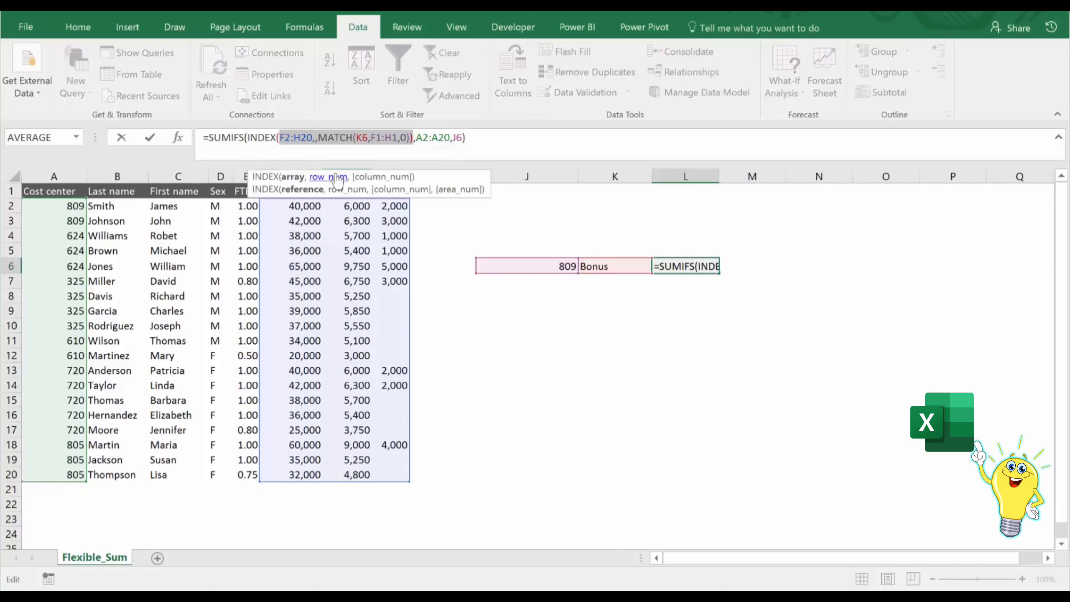
key("Delete")
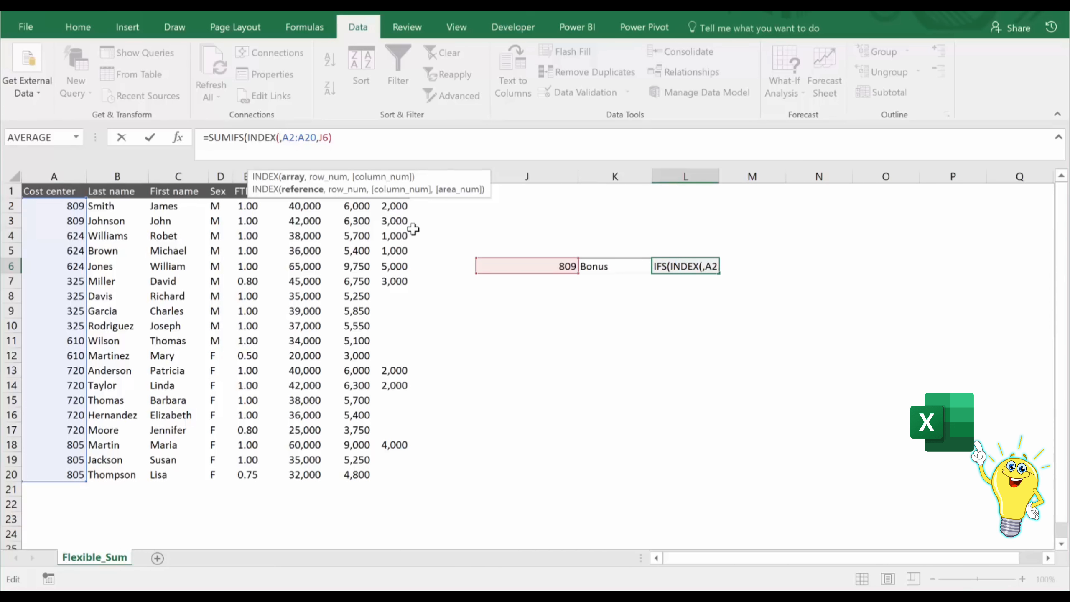
type("(")
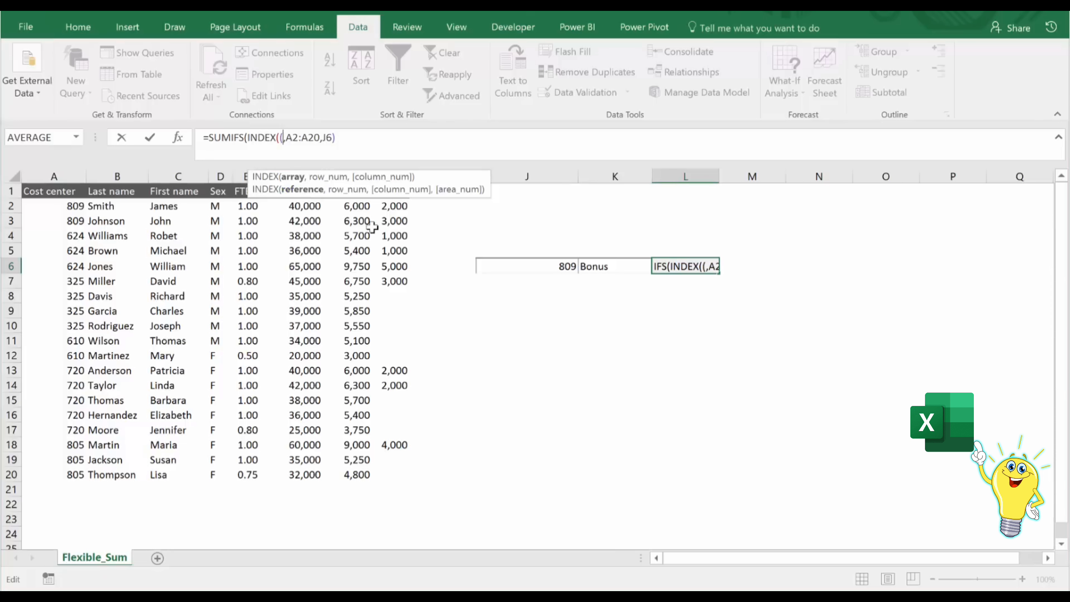
key("BackSpace")
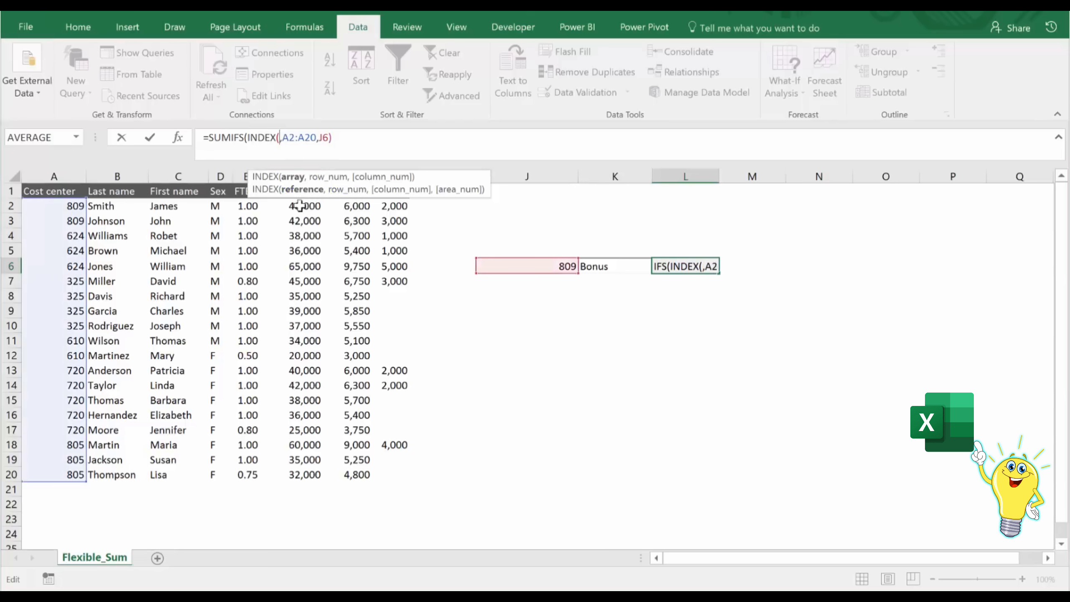
Give INDEX the multi-area reference (F2:F20,G2:G20,H2:H20) as its first argument in the L6 formula.
left_click_drag(297, 207, 304, 469)
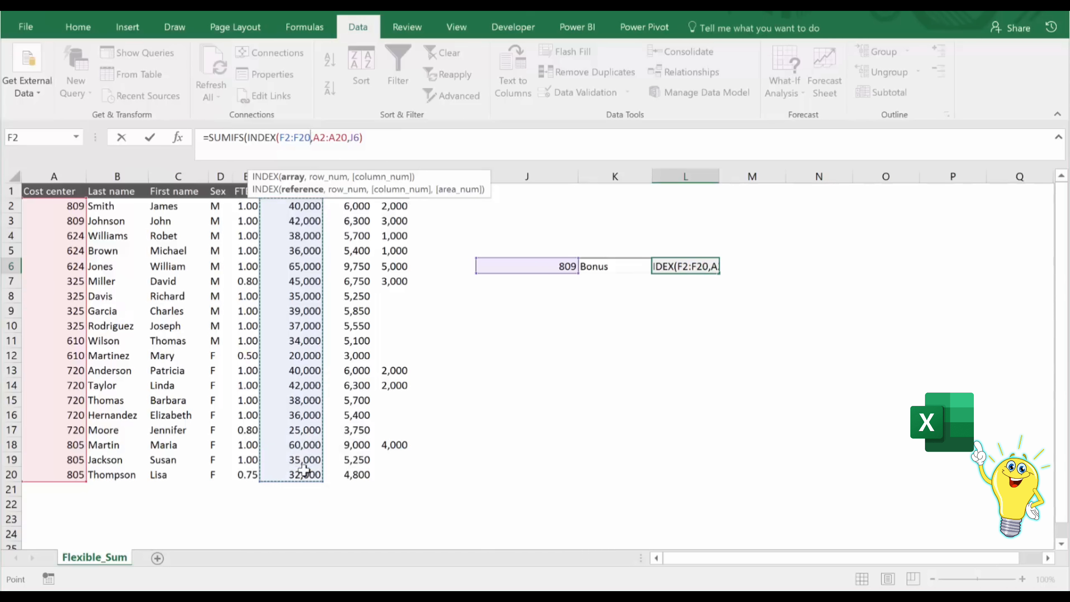
type(",")
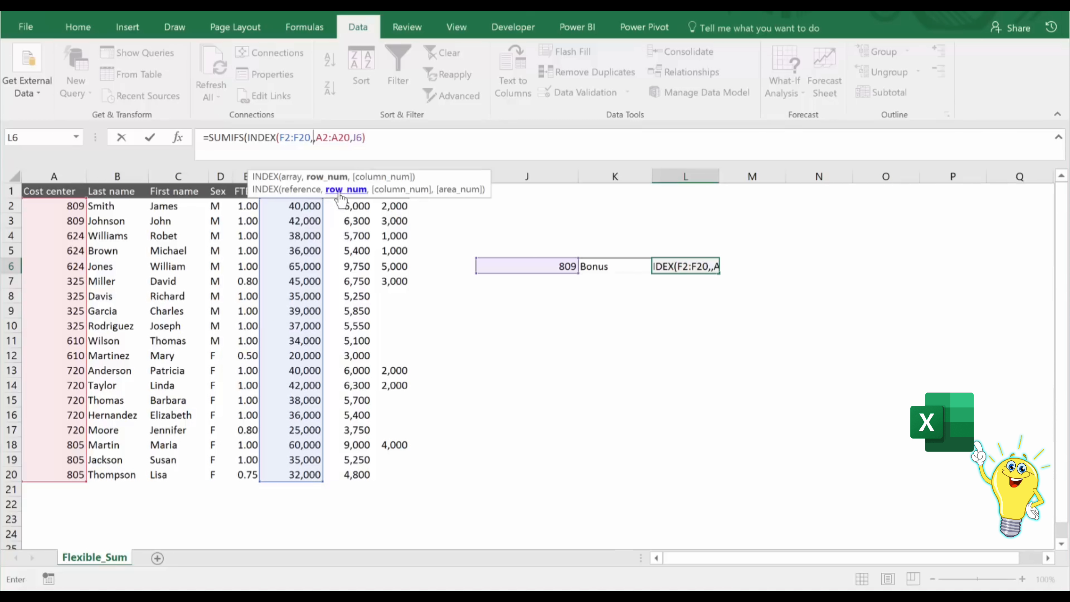
left_click(281, 138)
type("(")
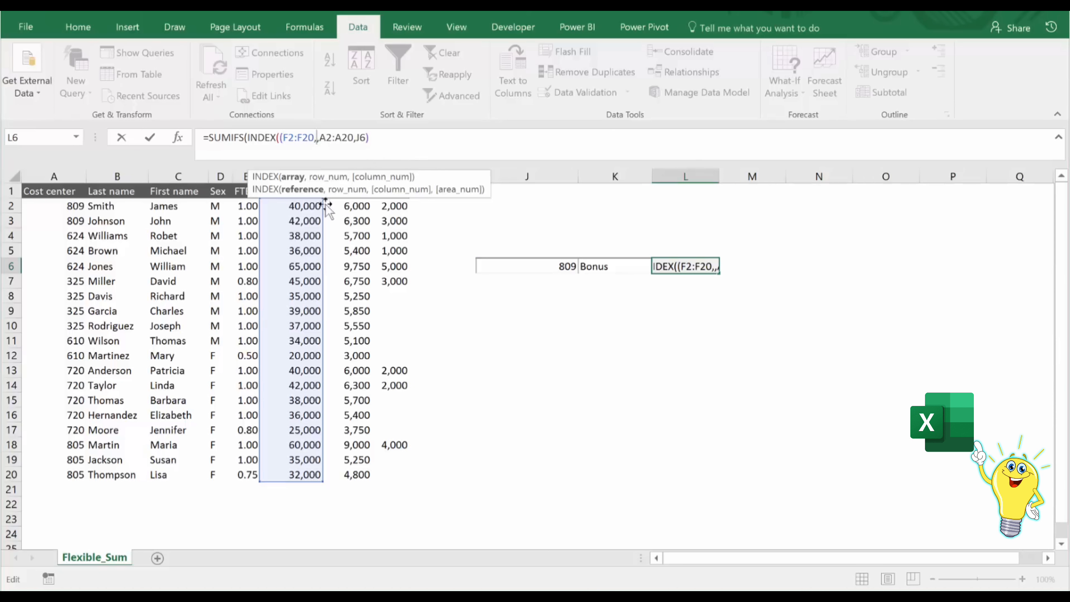
left_click_drag(353, 207, 352, 472)
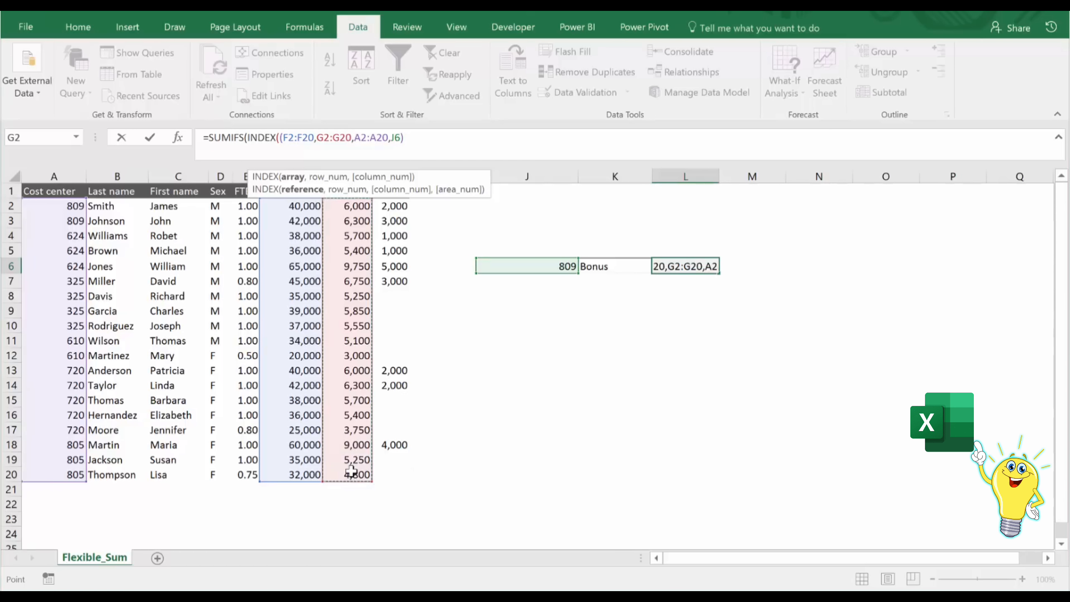
type(",")
left_click_drag(389, 202, 389, 476)
type("),")
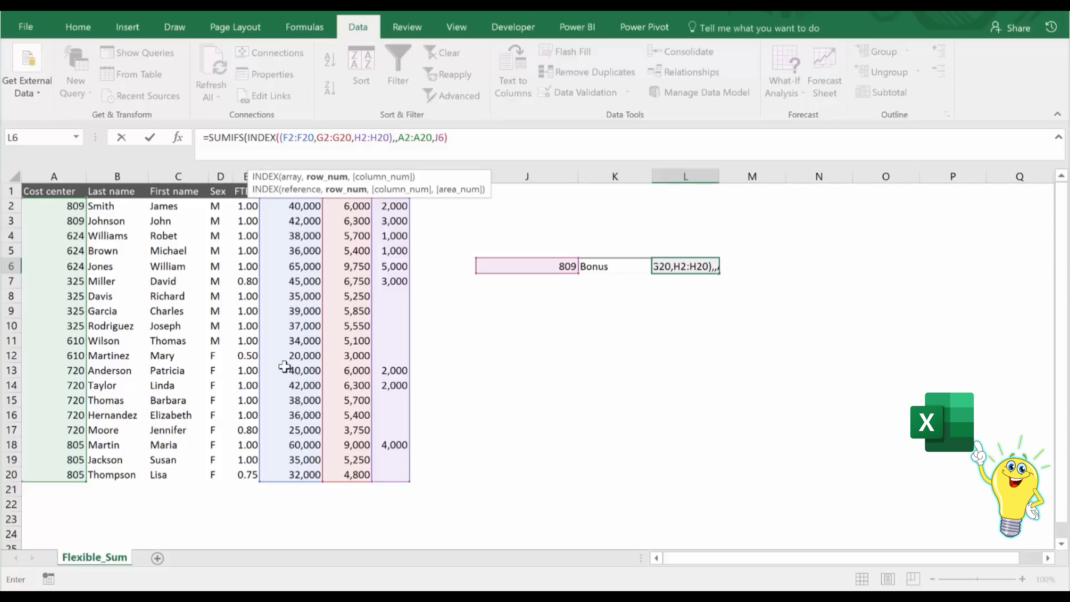
Leave INDEX's row and column numbers empty, add MATCH(K6,F1:H1,0) as its area number, and enter the completed formula in L6.
type(",")
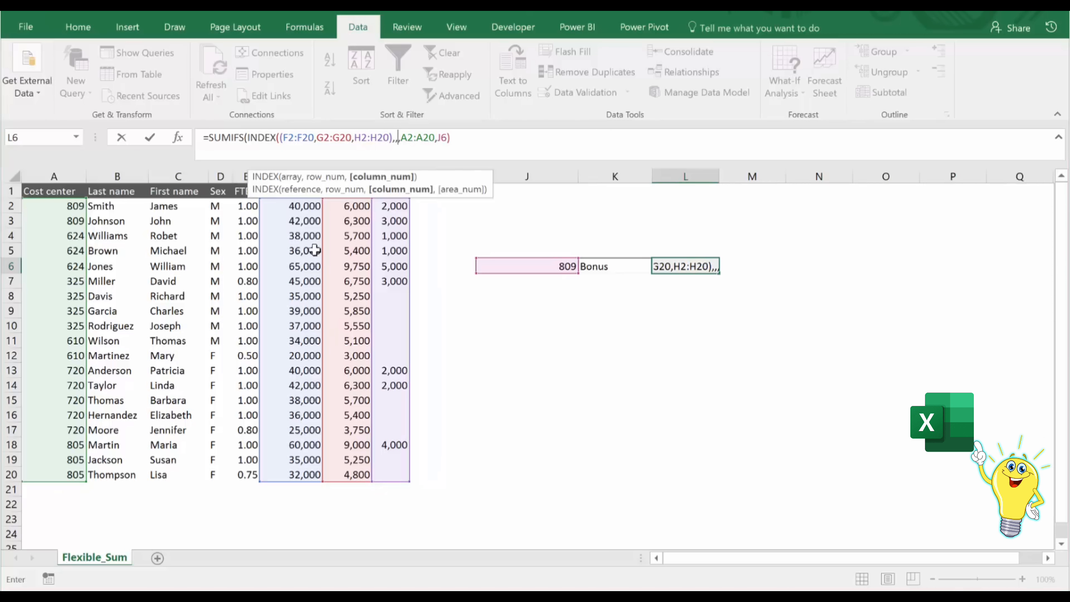
type(",")
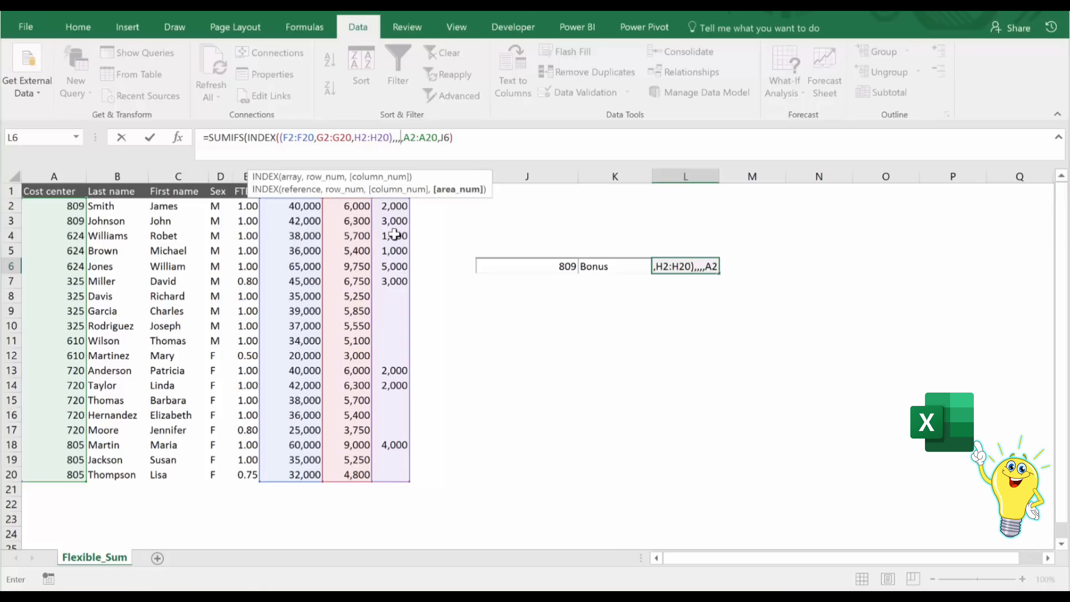
type("match(")
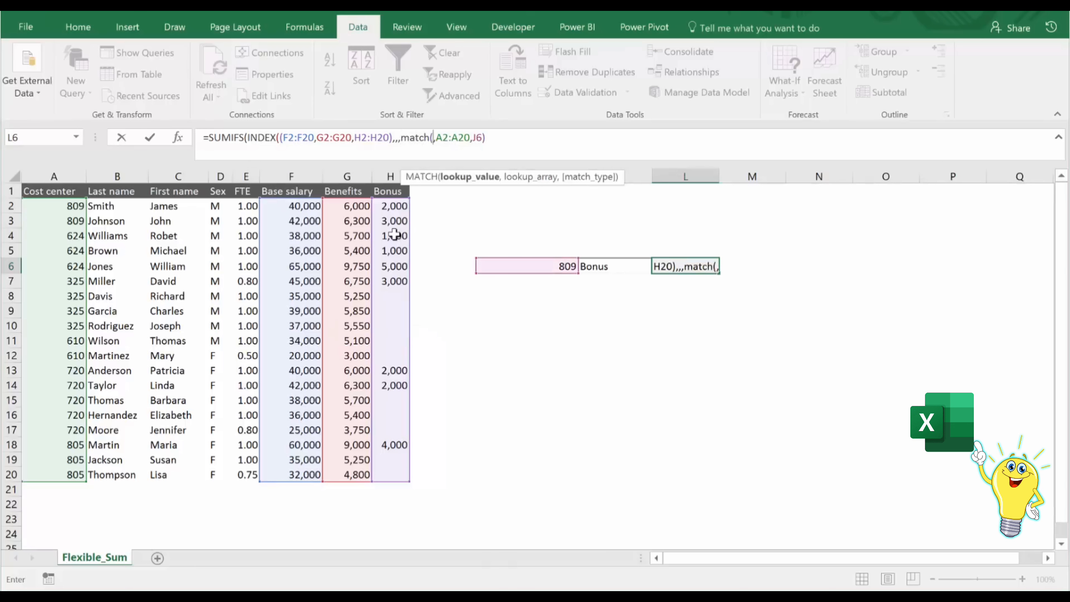
left_click(622, 266)
type(",")
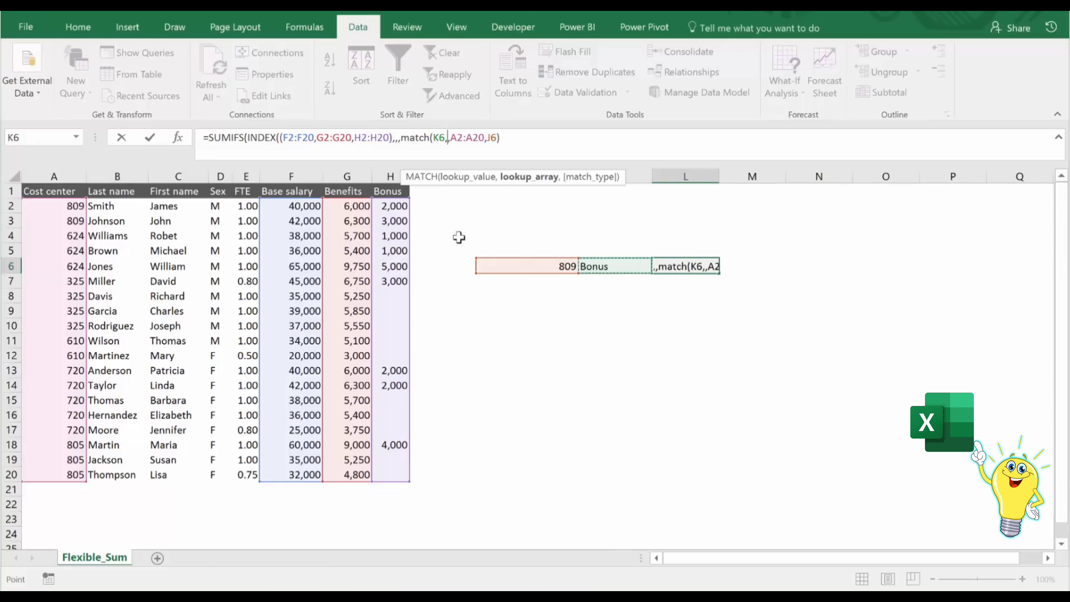
left_click(294, 188)
left_click_drag(346, 195, 389, 192)
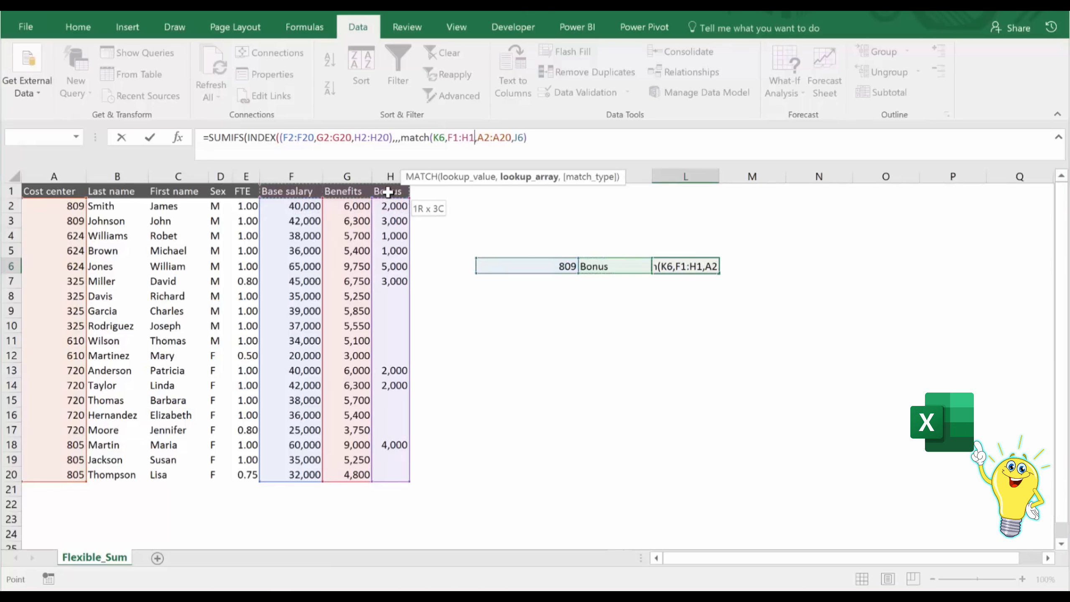
type(",0)),")
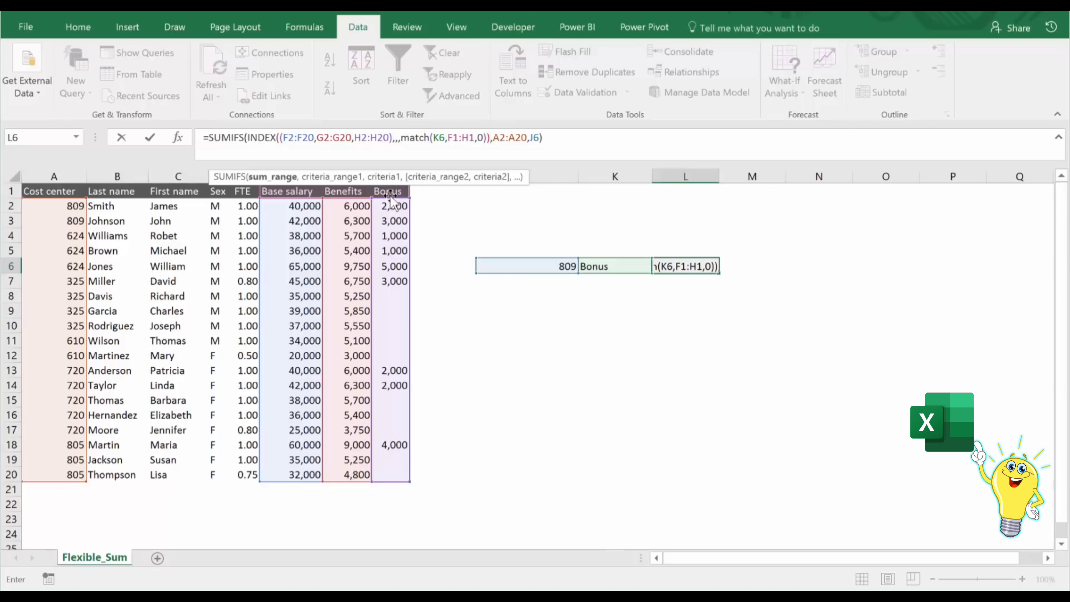
key("ctrl+Return")
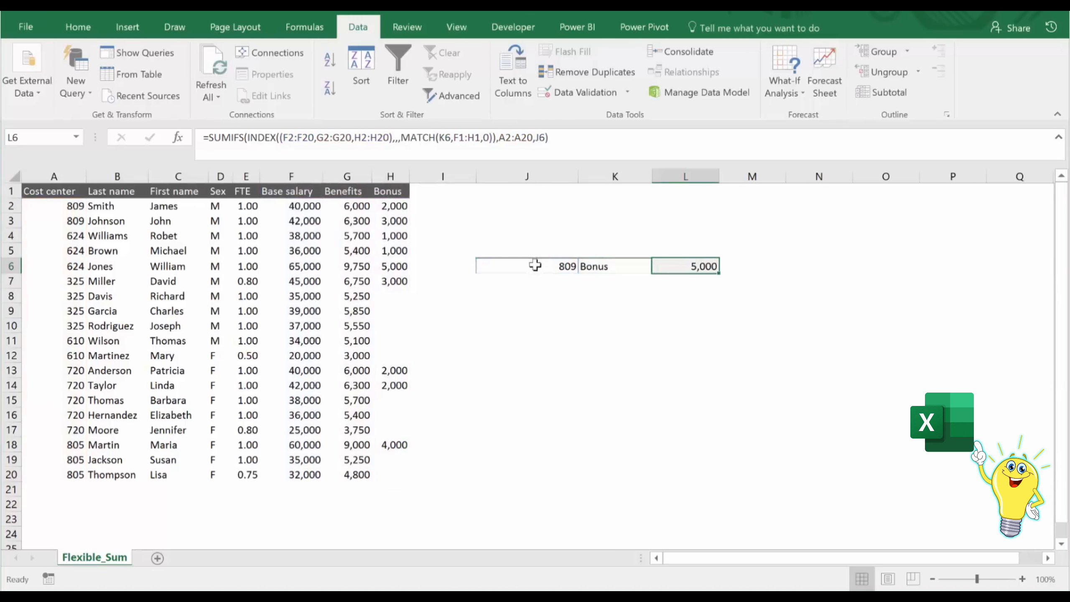
Choose Benefits as the pay column in K6 and check the resulting sum and formula in L6.
left_click(623, 266)
left_click(659, 266)
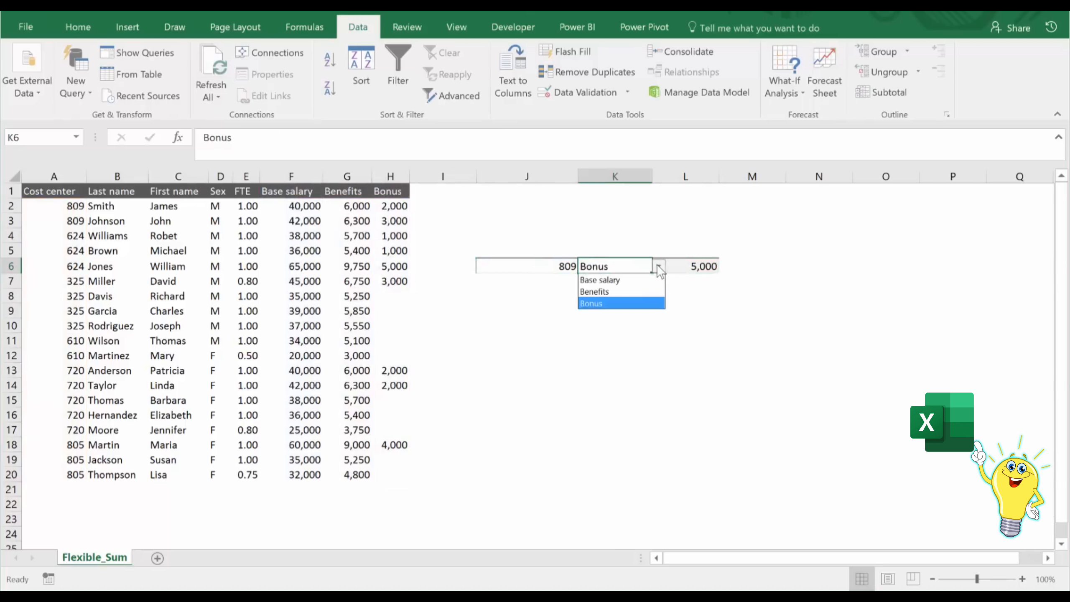
left_click(628, 290)
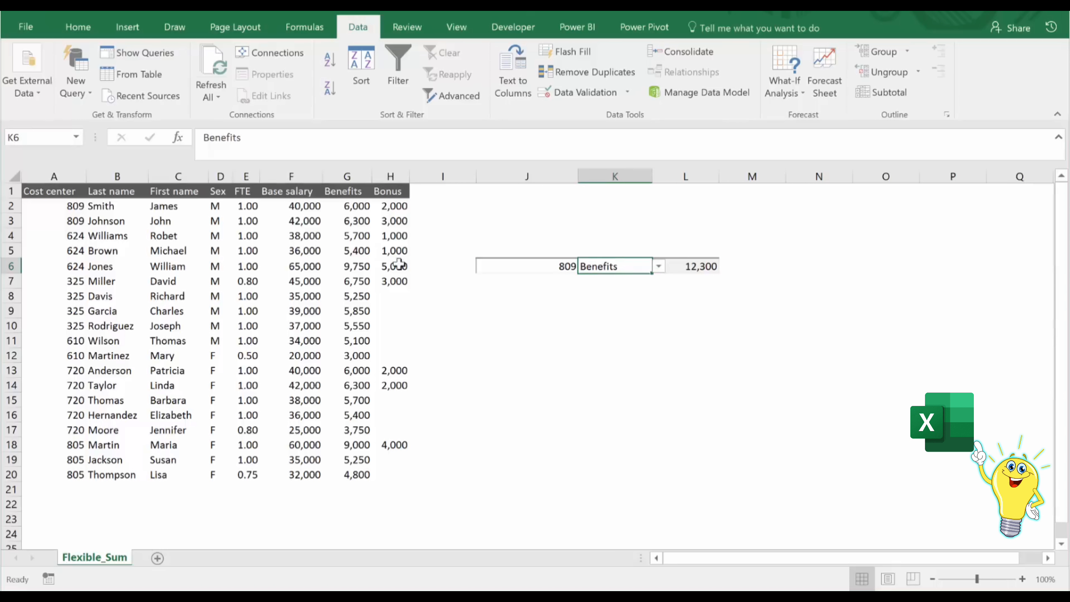
left_click(676, 267)
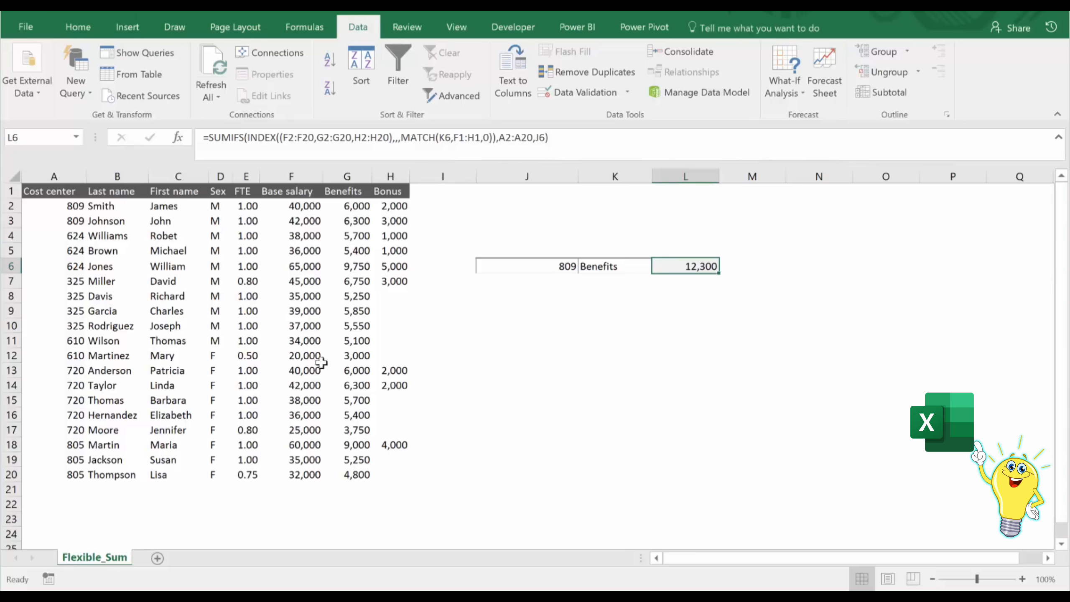
Convert the employee data in A1:H20 into a table with headers.
left_click(310, 489)
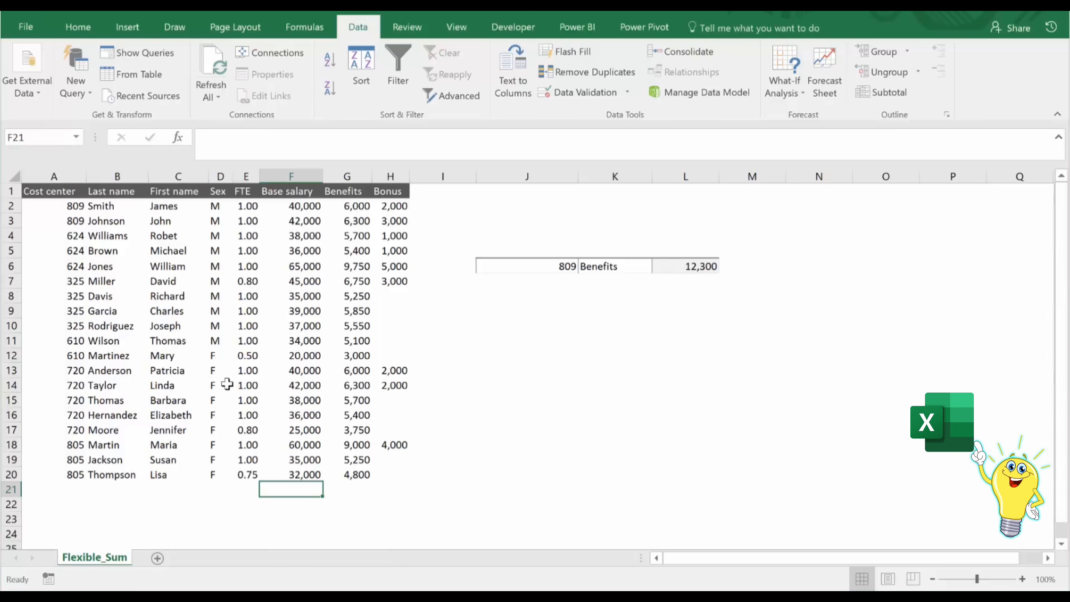
left_click(247, 355)
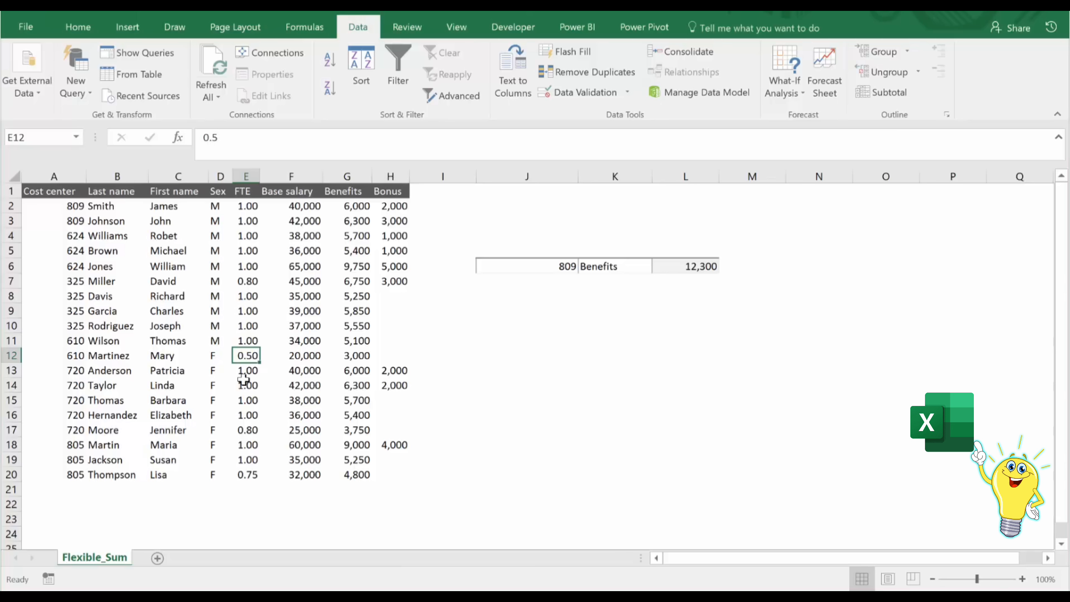
key("ctrl+t")
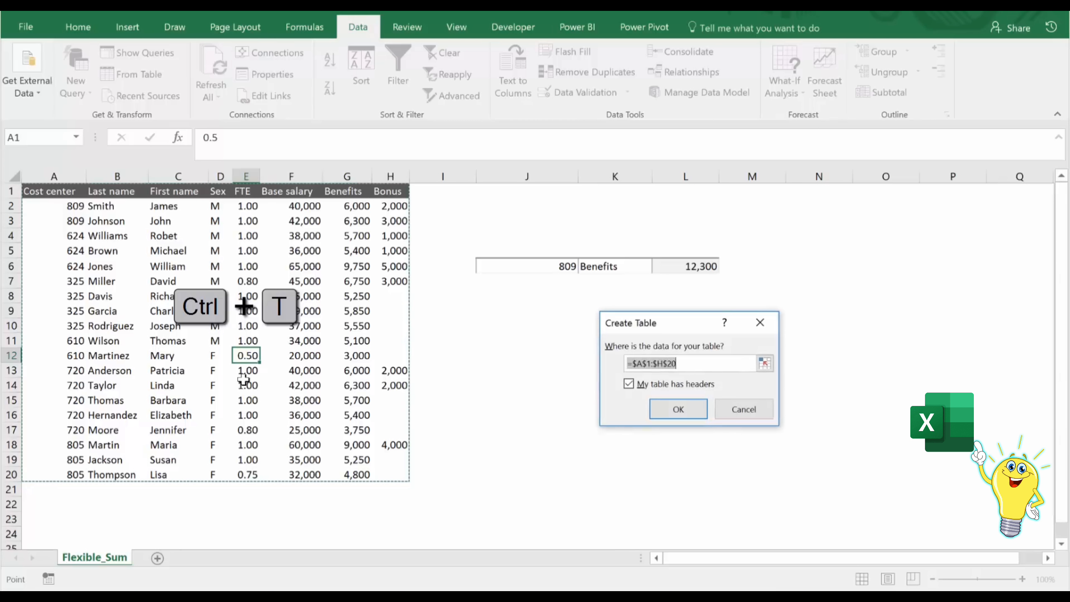
left_click(678, 408)
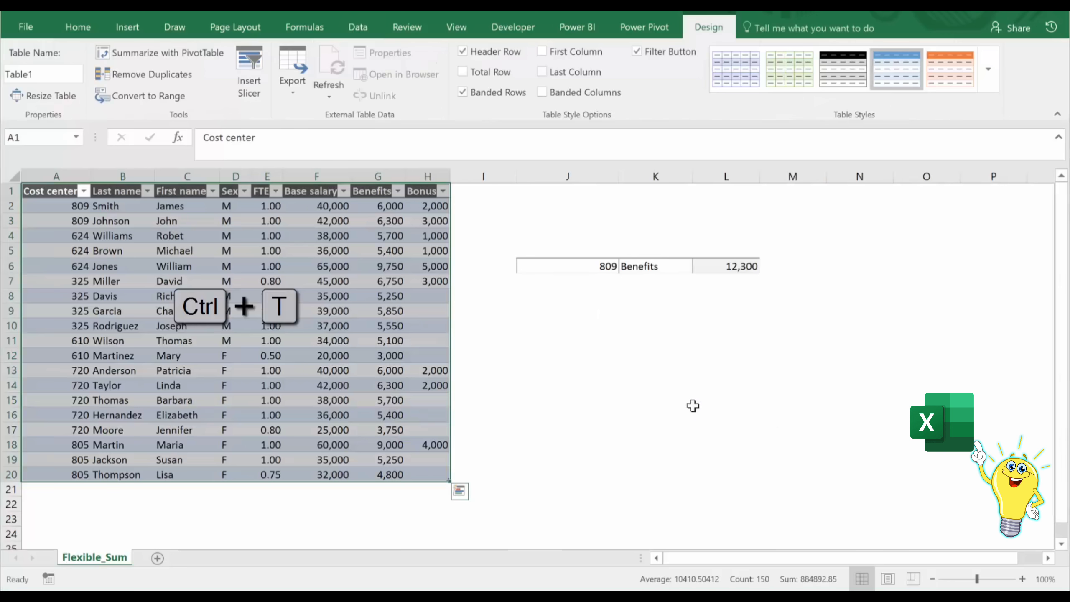
Clear the style of the new table and select L6 to check its formula.
left_click(988, 69)
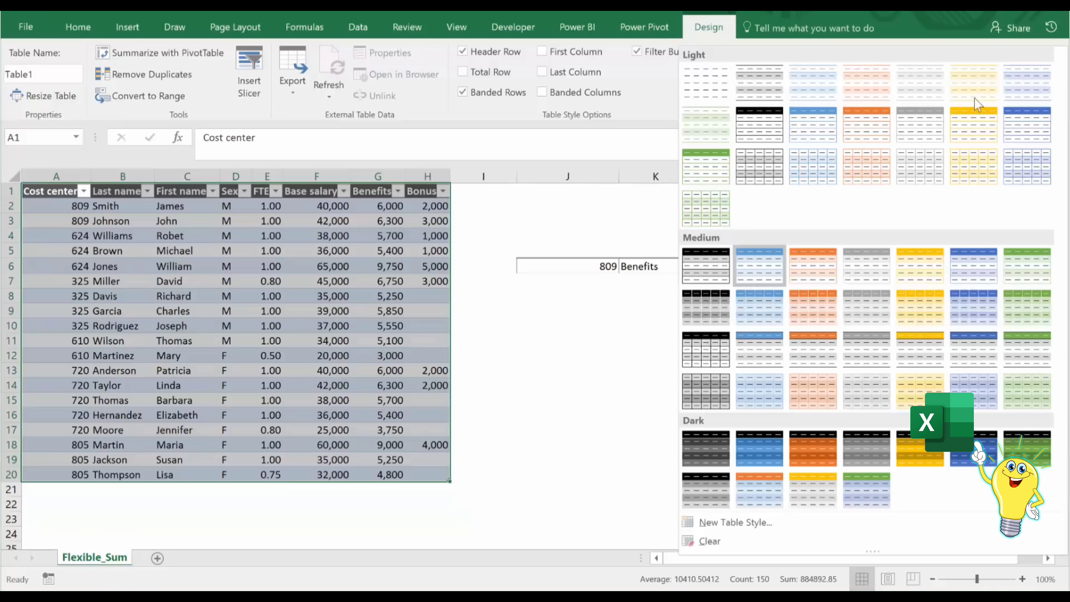
left_click(727, 543)
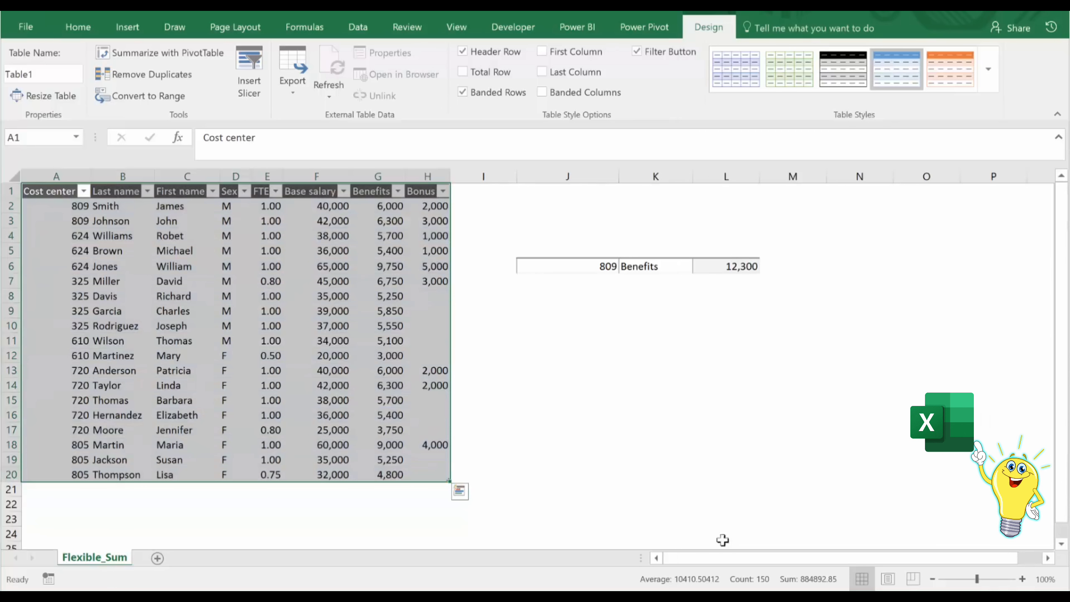
left_click(336, 341)
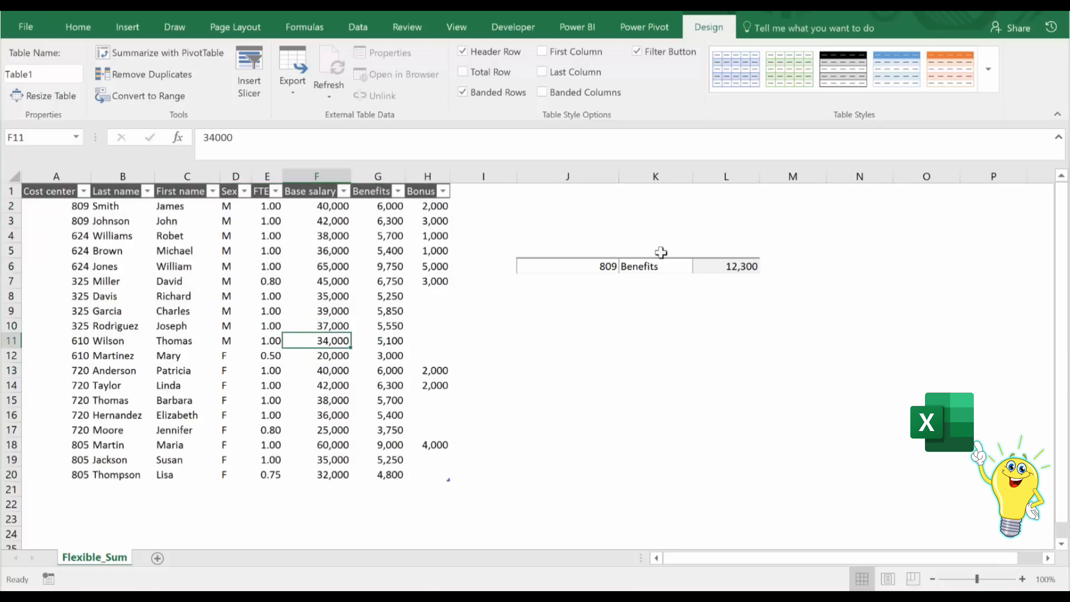
left_click(715, 262)
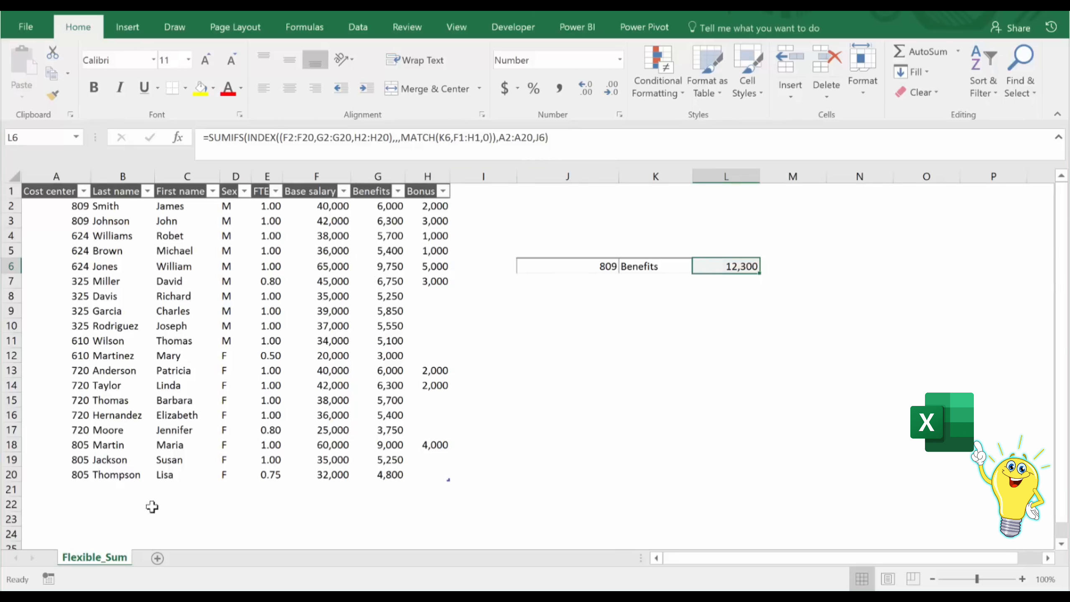
Start a new employee record in row 21 with cost center 809, the employee's name, sex M and FTE 1.
left_click(67, 488)
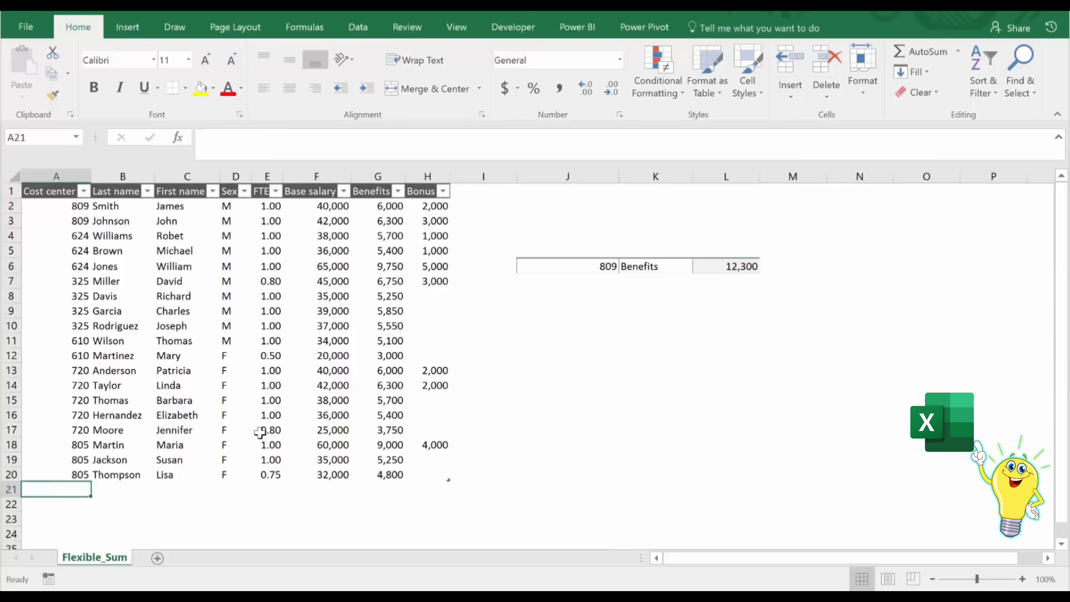
type("809")
key("Tab")
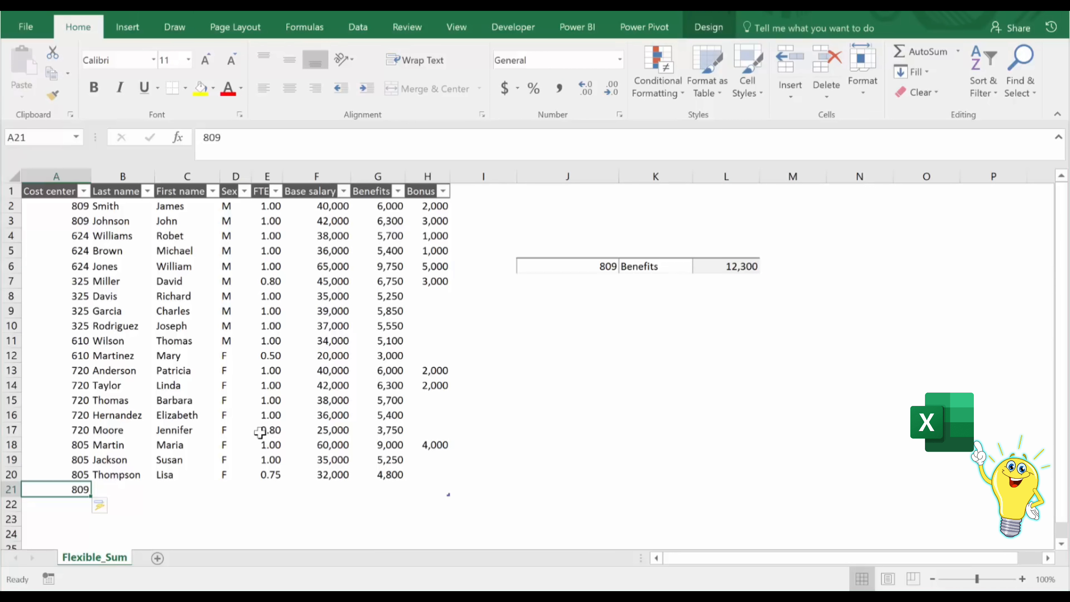
type("Bill")
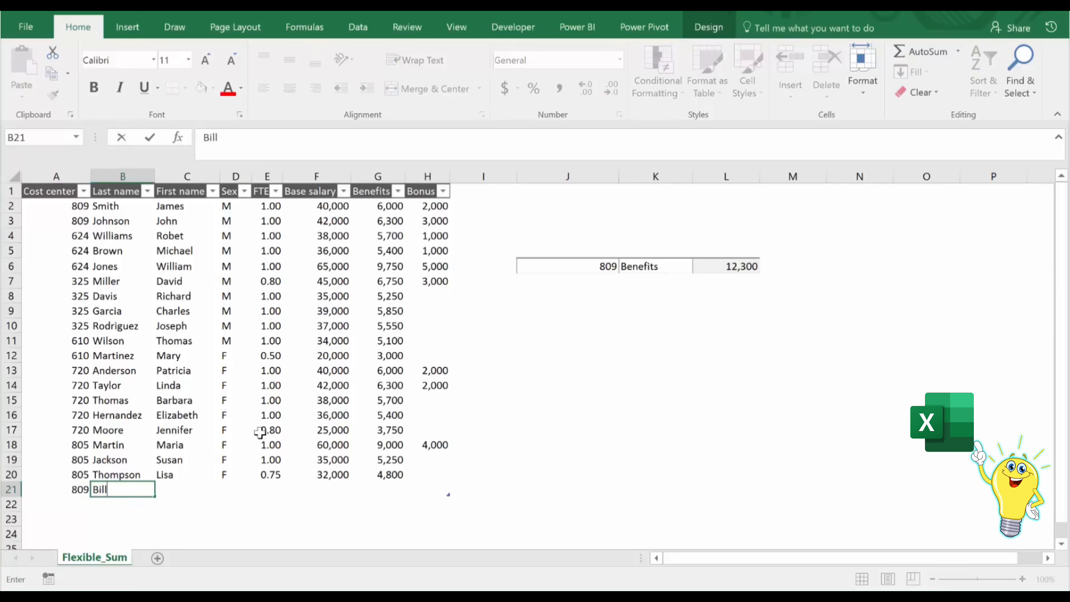
key("Tab")
type("Thompson")
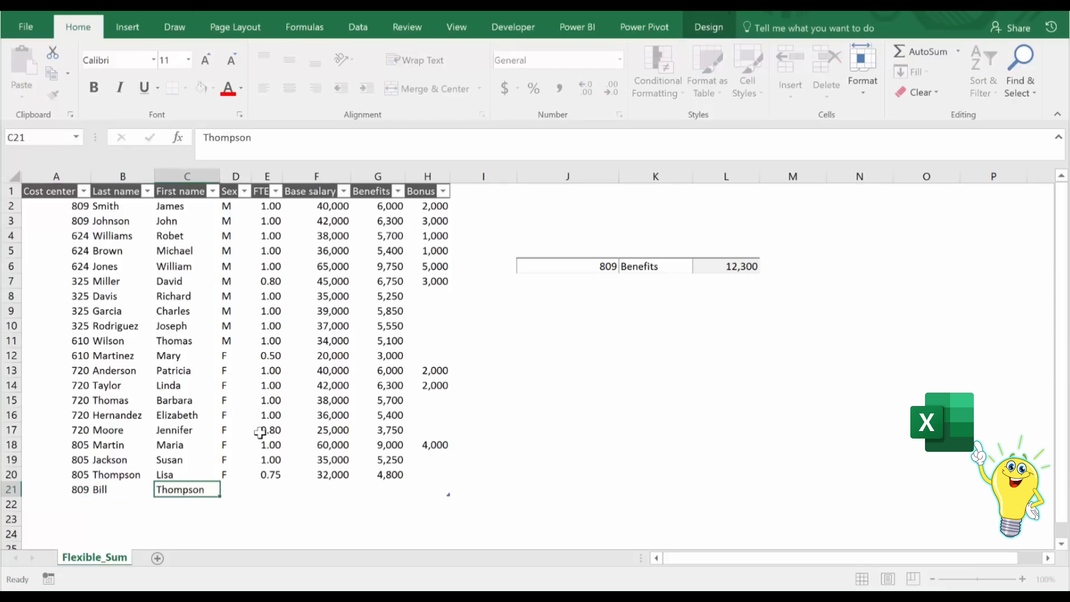
key("Tab")
type("M")
key("Tab")
type("1")
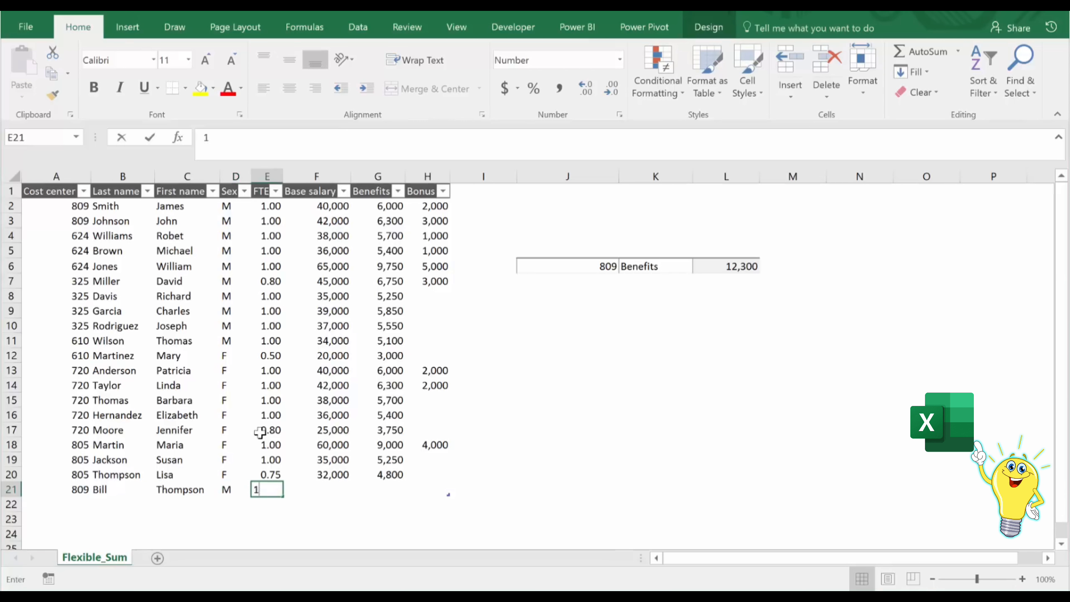
key("Tab")
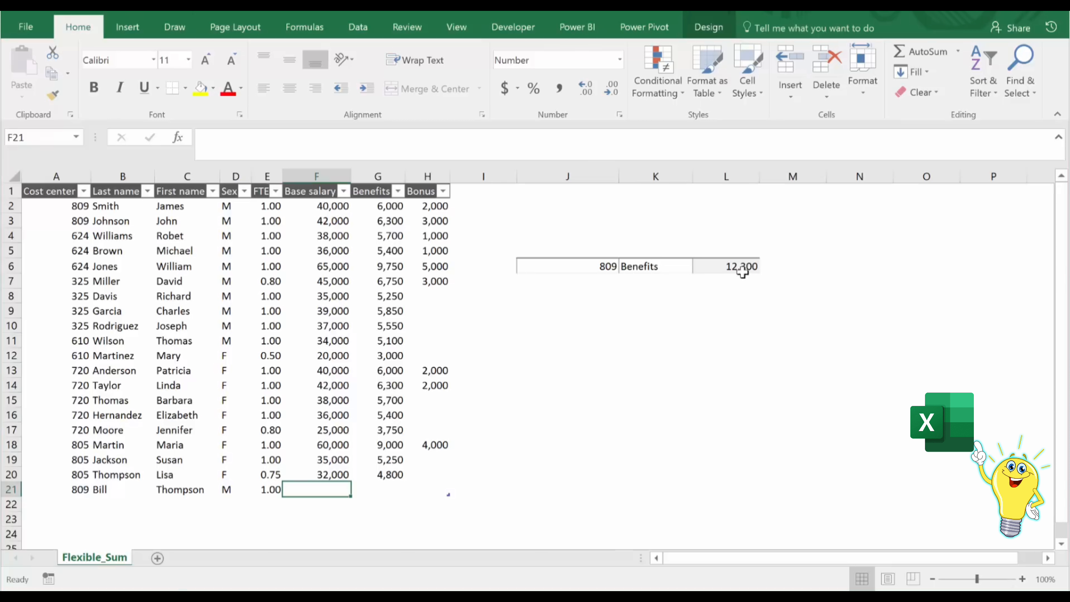
Complete the row 21 record with base salary 30000, benefits 4000 and bonus 2000.
type("30000")
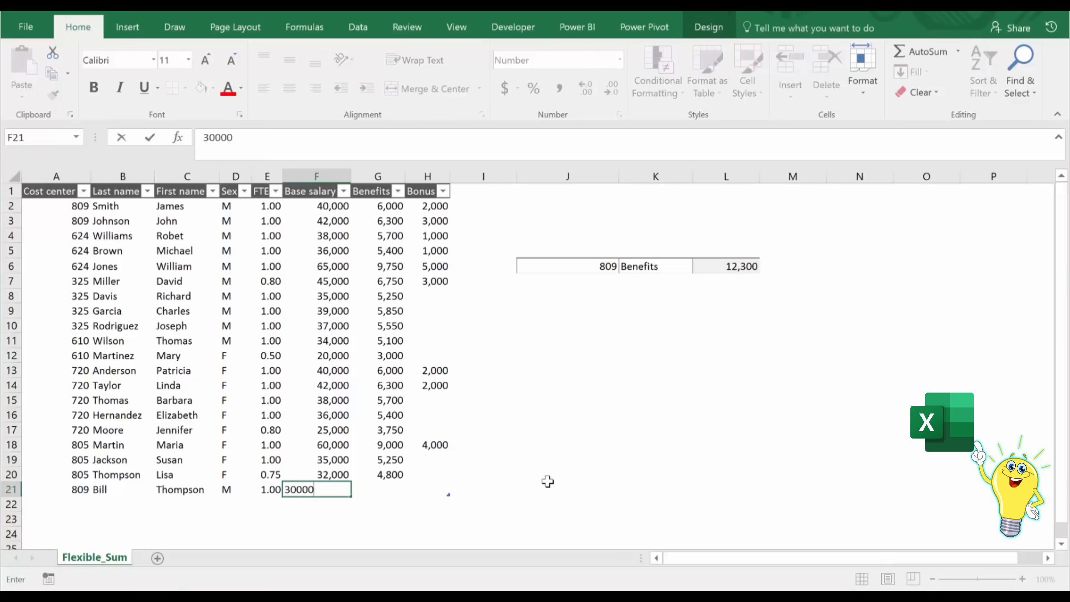
key("Tab")
type("4000")
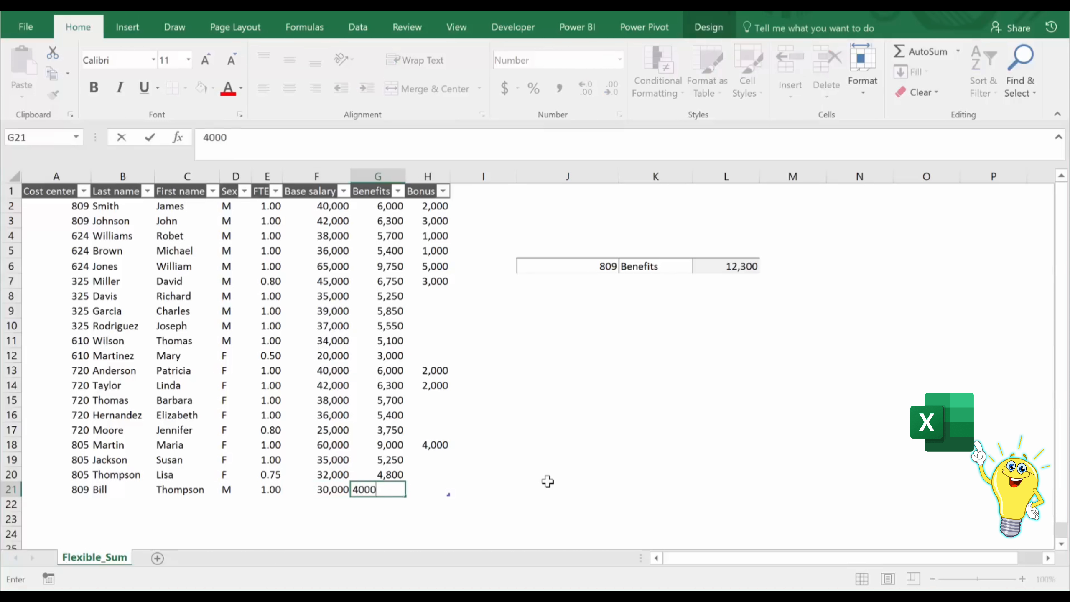
key("Tab")
type("200")
left_click(249, 146)
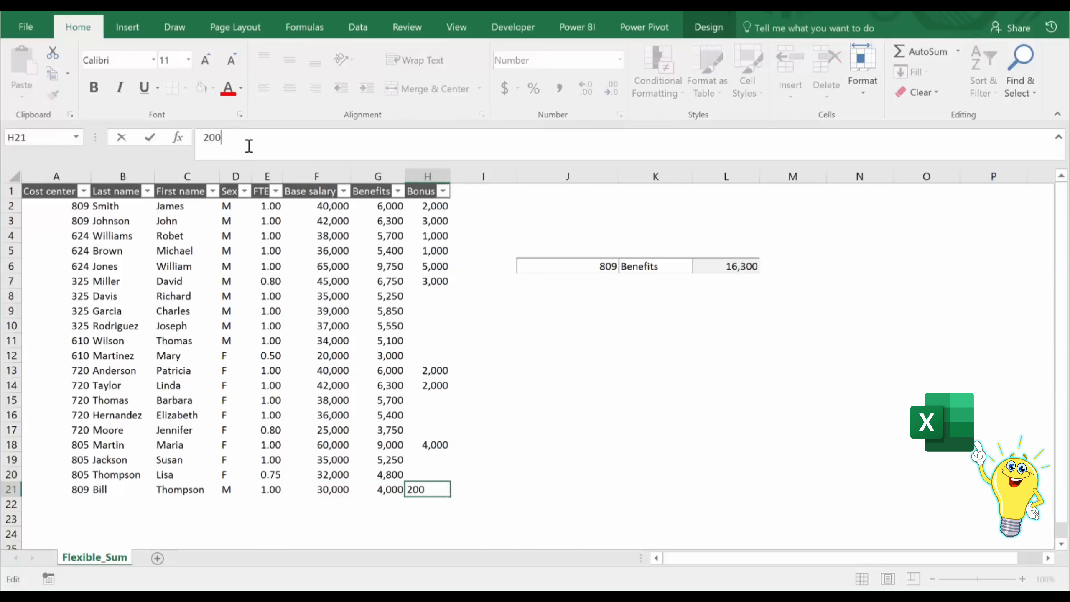
key("ctrl+Return")
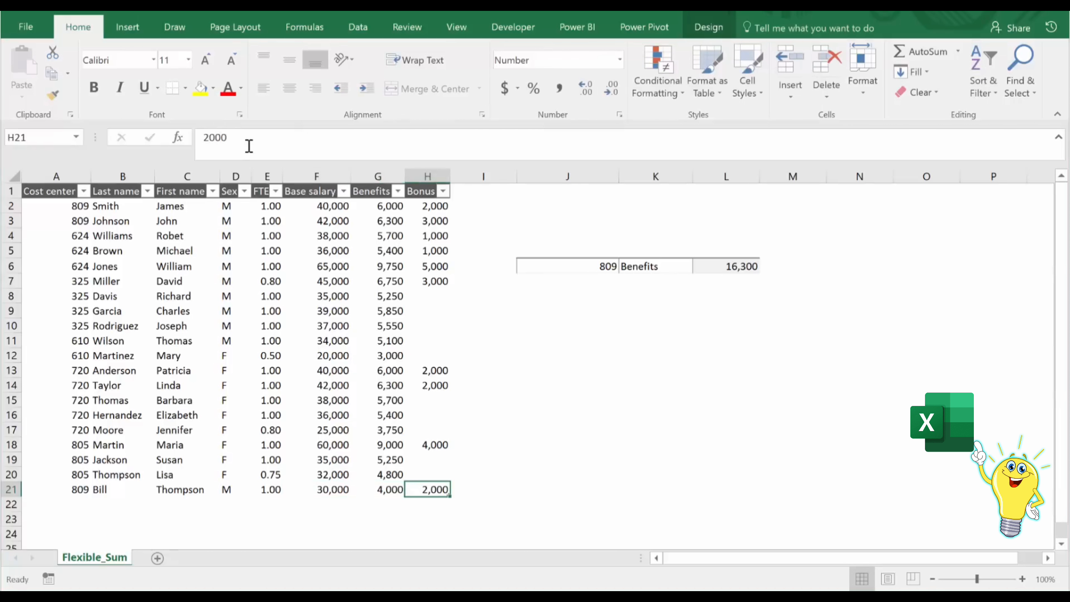
Inspect the formula in L6 to check whether its ranges include the added row 21.
left_click(728, 265)
left_click(566, 146)
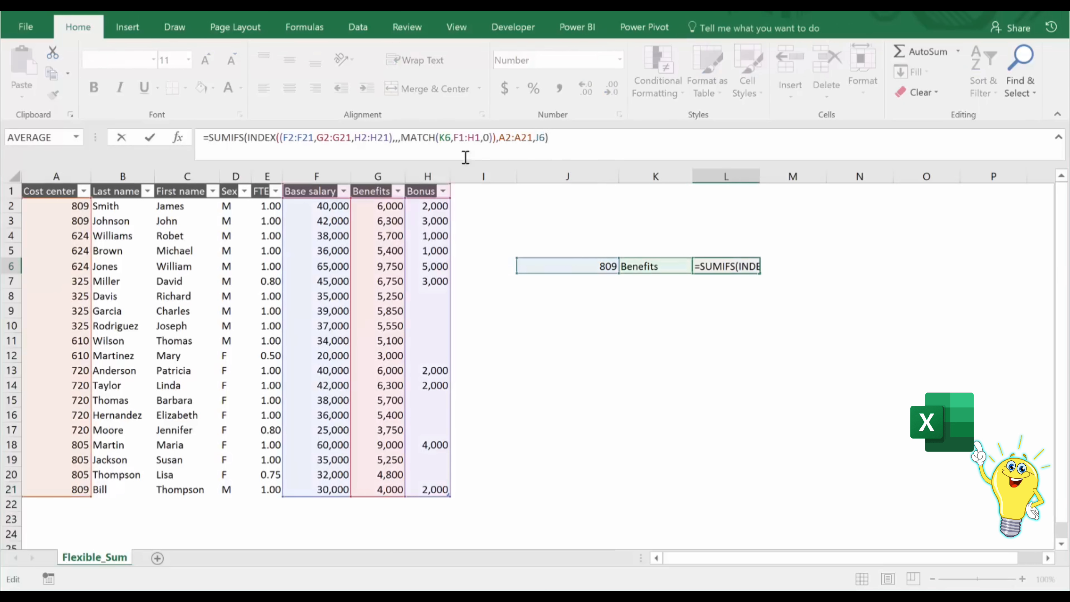
key("ctrl+Return")
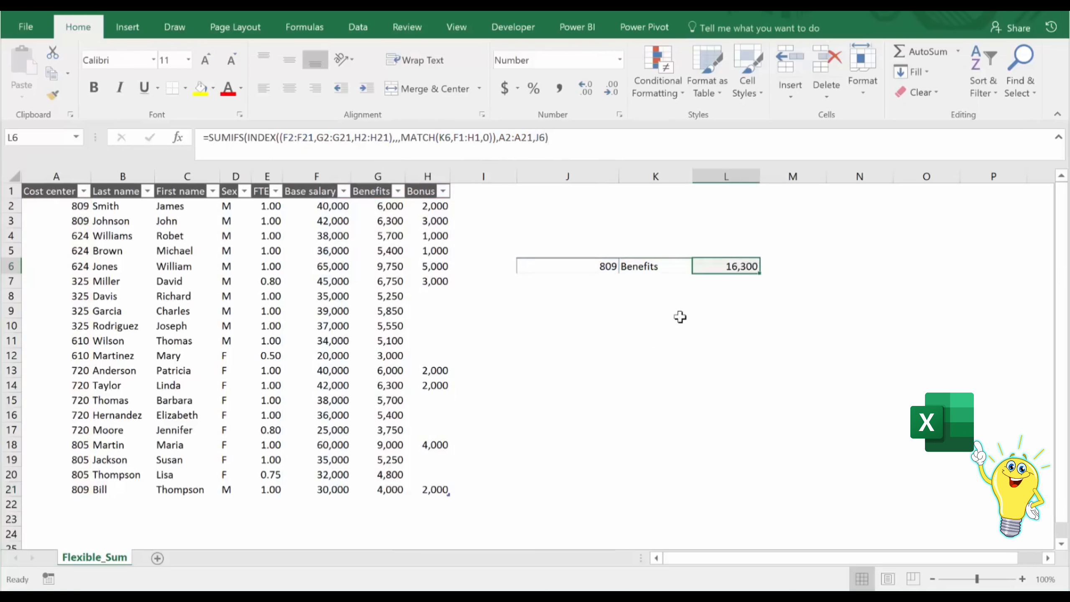